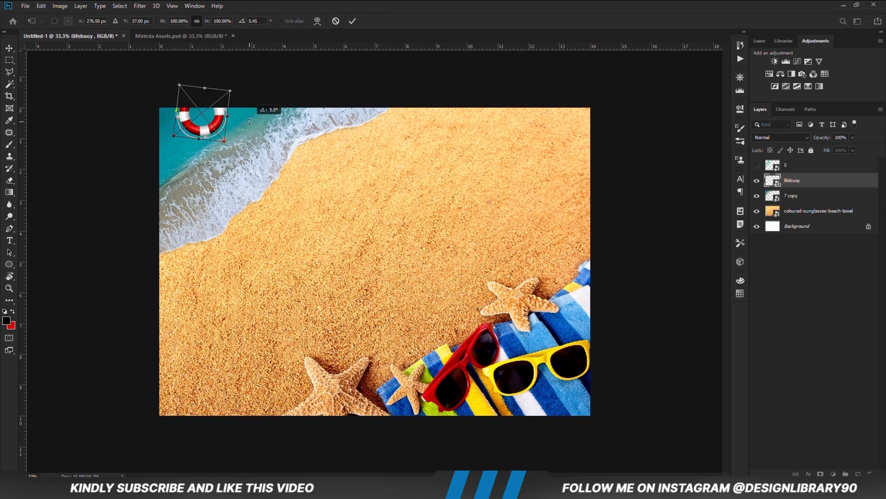
Finish rotating the lifebuoy by about 6.5° on the water and shift the sea layer slightly to the right.
key(Return)
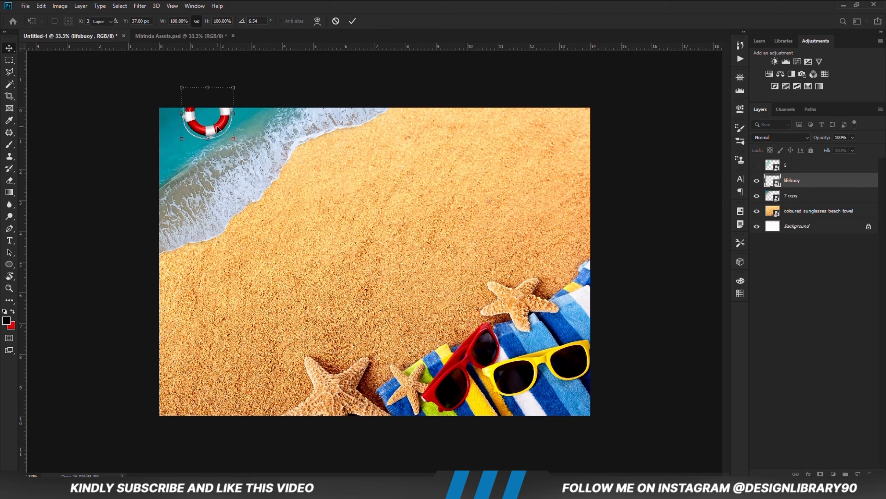
drag(203, 186, 613, 206)
click(659, 243)
Show the surfboard layer 5 and rotate the surfboard about 4.2° at the canvas's right edge.
click(755, 169)
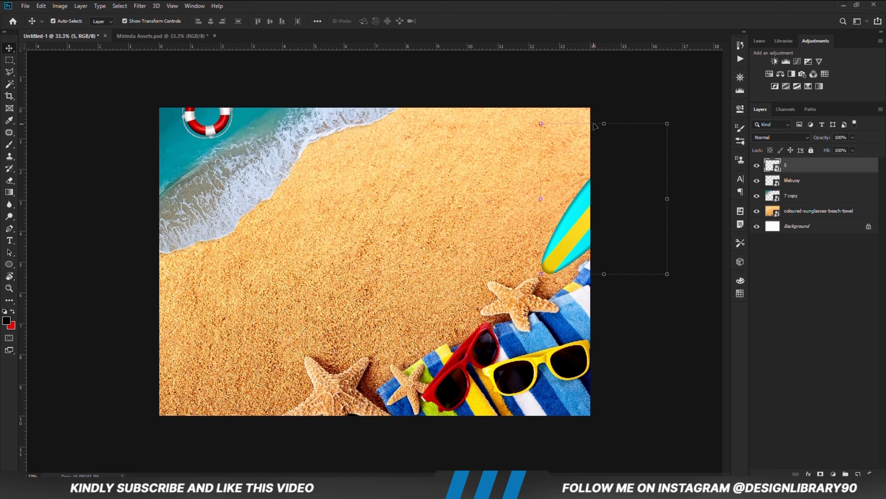
key(ctrl+t)
drag(605, 114, 639, 95)
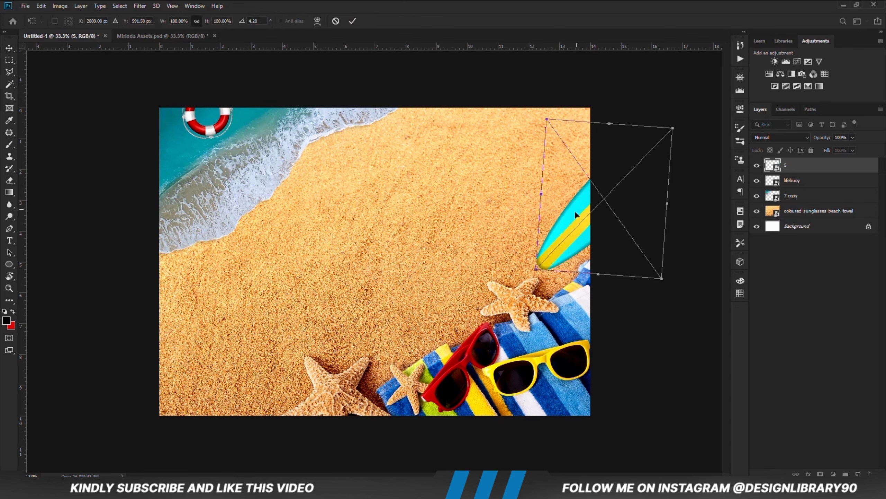
key(Return)
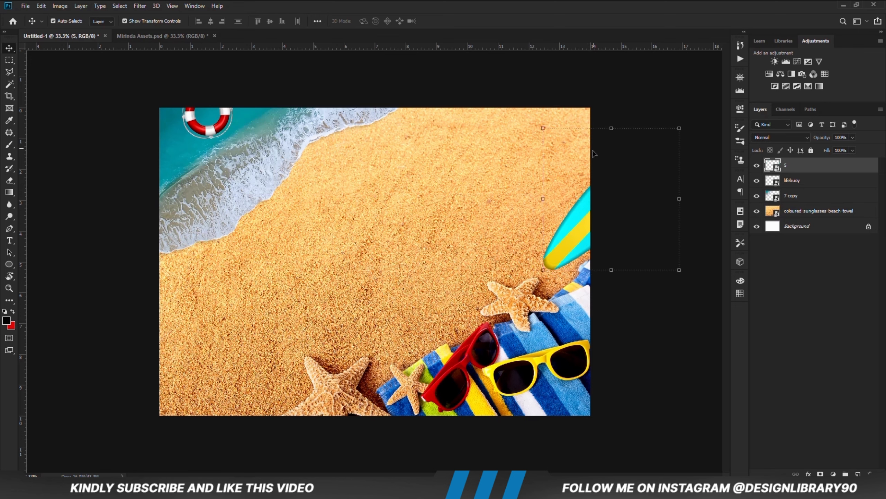
Distort the surfboard by slightly adjusting its four corners to narrow and tilt its shape.
key(ctrl+t)
right_click(548, 214)
click(574, 273)
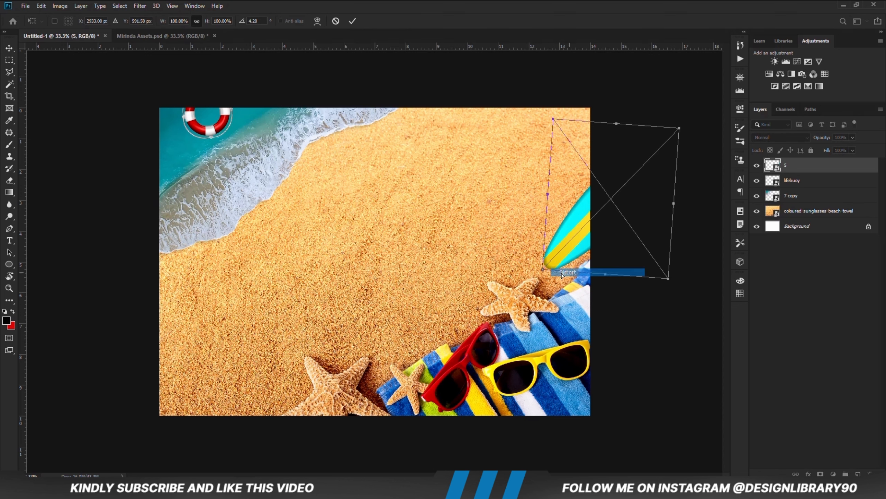
drag(546, 273, 548, 273)
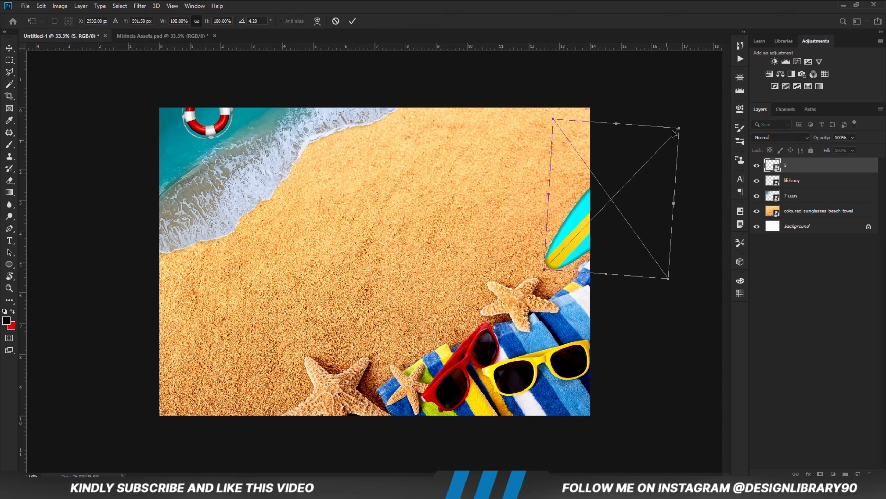
drag(679, 128, 670, 127)
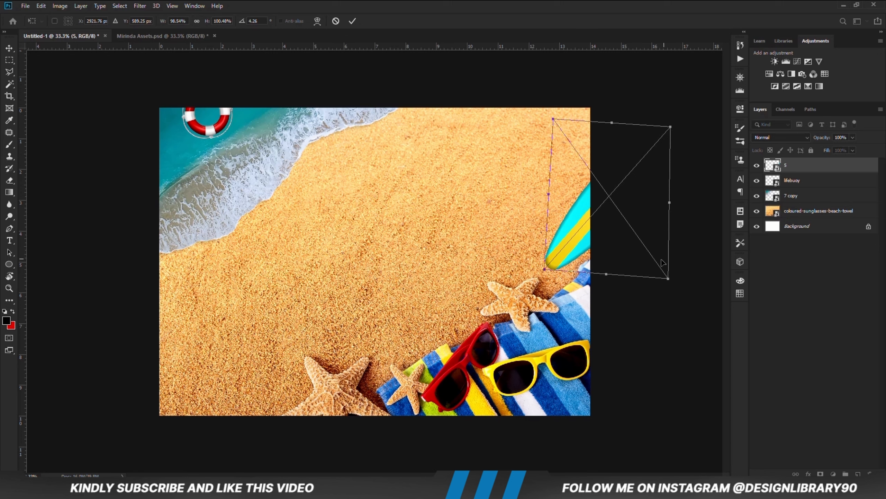
drag(668, 279, 666, 273)
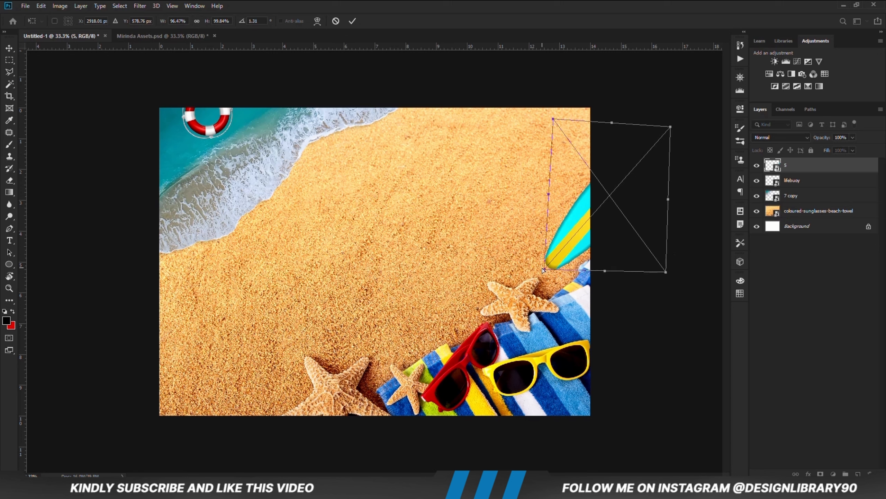
drag(543, 269, 547, 272)
drag(554, 122, 546, 122)
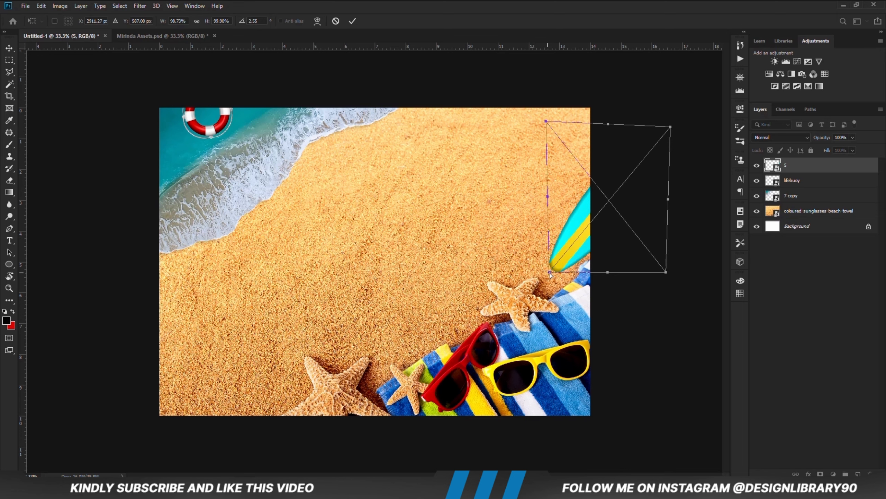
key(Return)
Rotate the surfboard counterclockwise to about -3.5° and settle it against the canvas's right edge above the towel.
drag(632, 124, 641, 105)
drag(574, 215, 571, 213)
drag(660, 296, 649, 282)
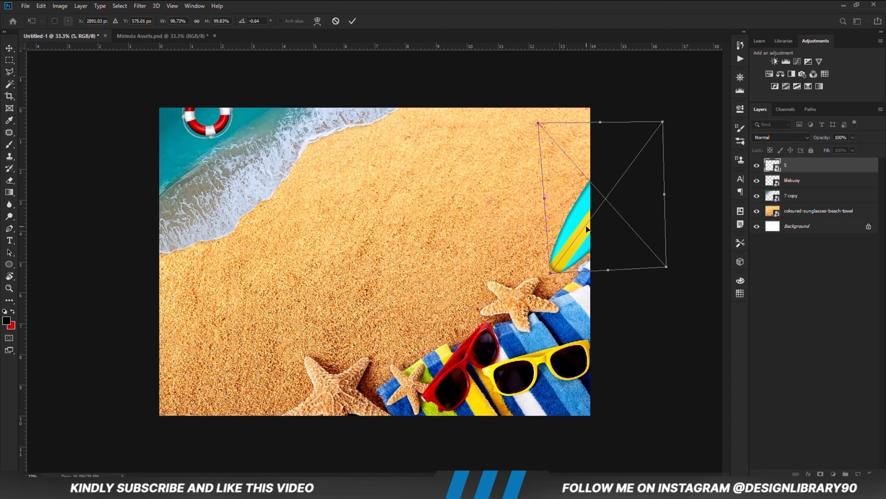
drag(585, 226, 583, 225)
drag(668, 279, 679, 257)
key(Return)
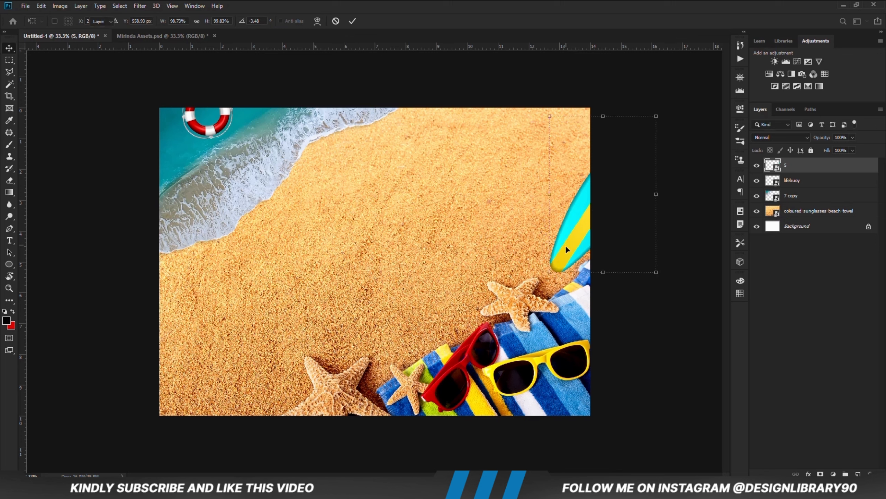
click(621, 315)
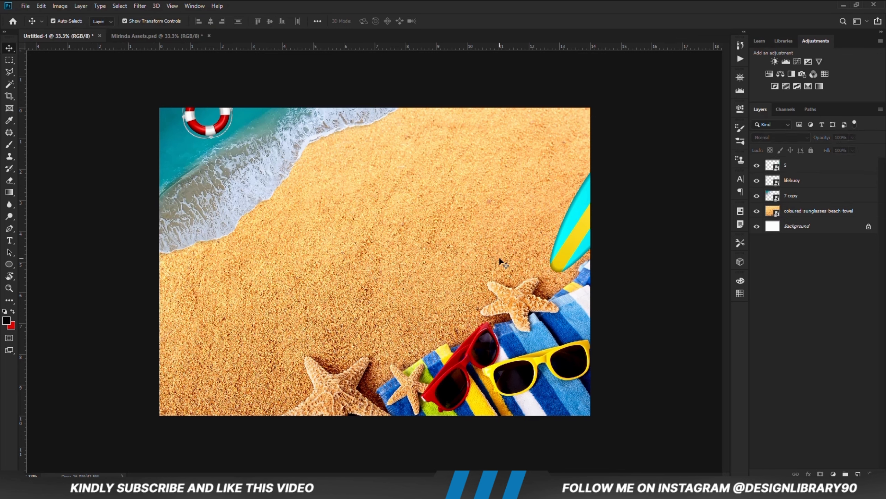
In Mirinda Assets.psd, hide the surfboard, sea and lifebuoy layers, and copy the umbrella and pineapple can together into Untitled-1.
click(150, 36)
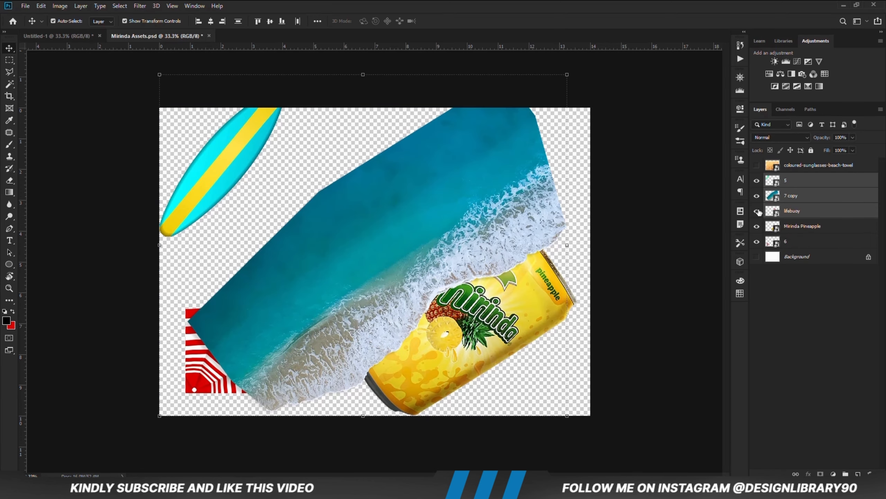
drag(757, 193, 756, 180)
click(232, 386)
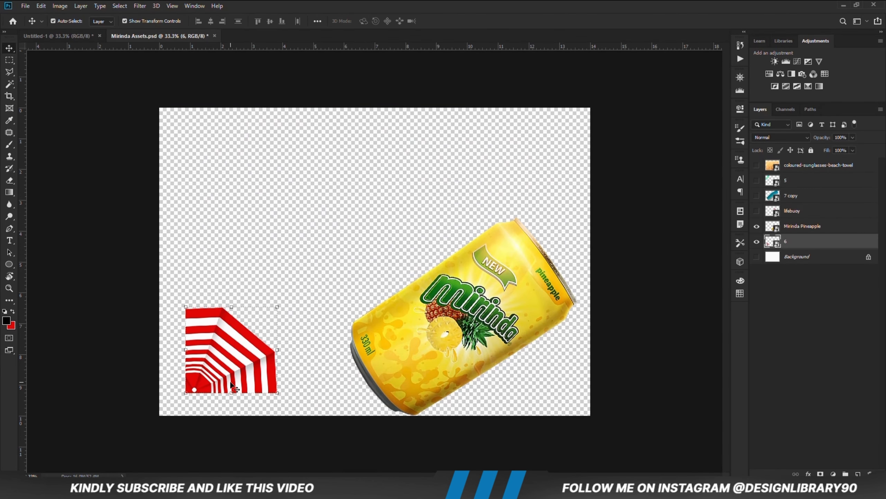
shift+click(506, 329)
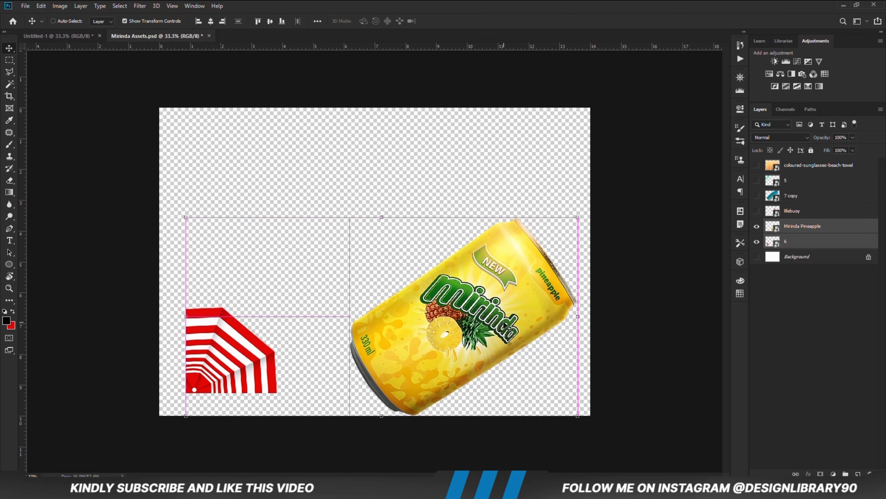
drag(352, 294, 254, 232)
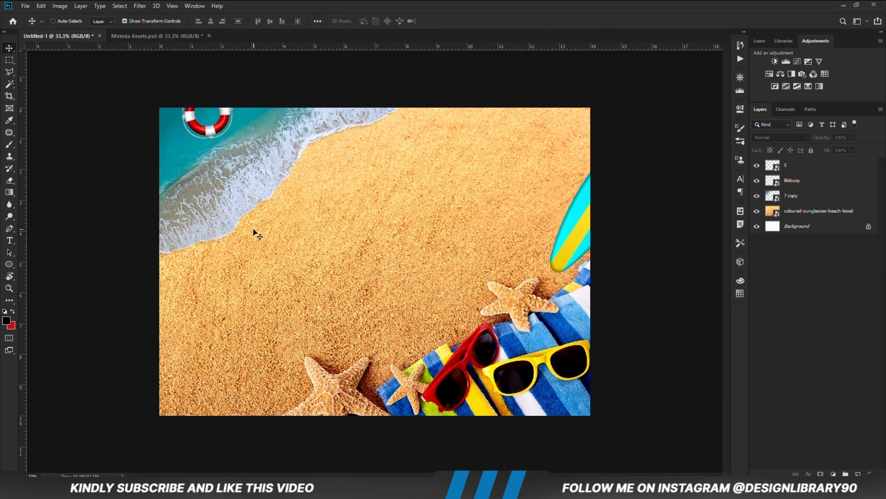
Place the striped umbrella in the canvas's lower-left corner and rotate it slightly so it runs off the edges.
drag(224, 309, 204, 392)
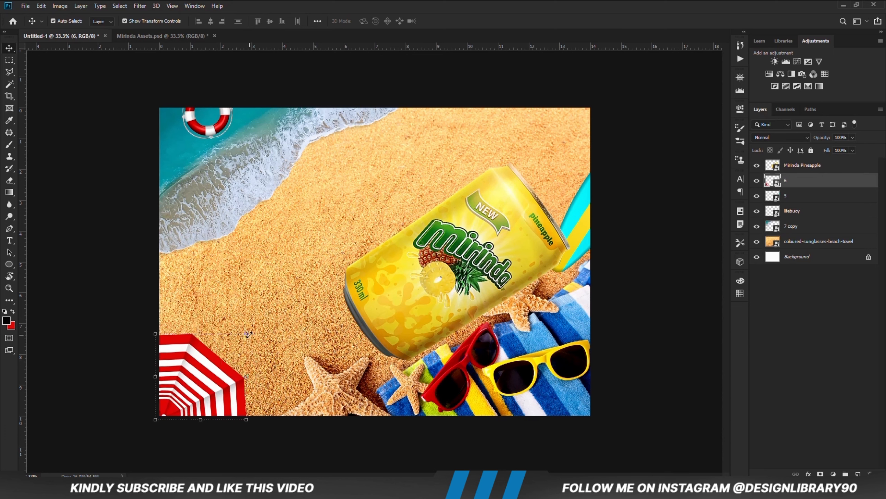
key(ctrl+t)
drag(247, 334, 271, 316)
drag(195, 360, 190, 365)
key(Return)
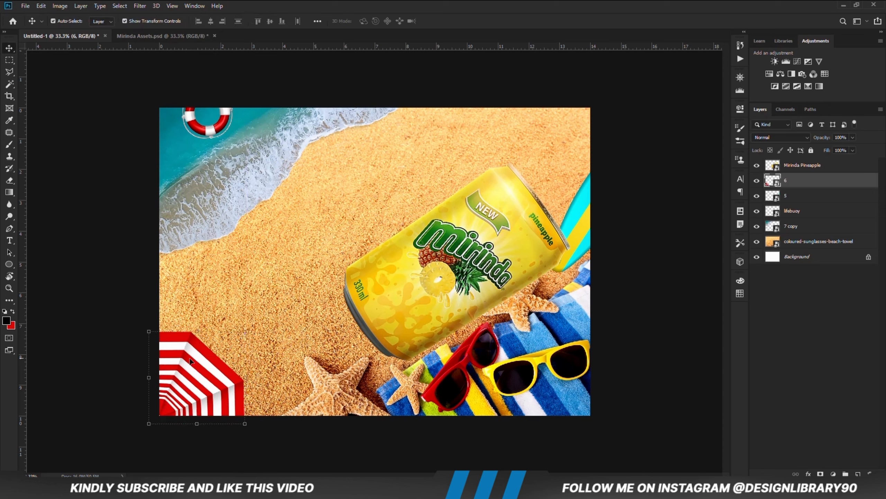
click(123, 375)
Move the Mirinda can to the middle of the sand and distort it by lowering its upper-right corner slightly.
click(409, 288)
drag(409, 288, 401, 233)
key(ctrl+t)
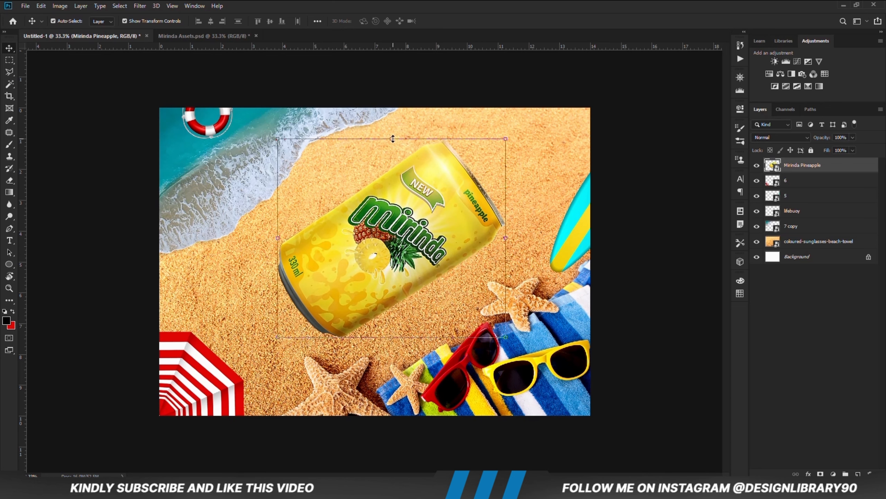
right_click(397, 163)
click(419, 222)
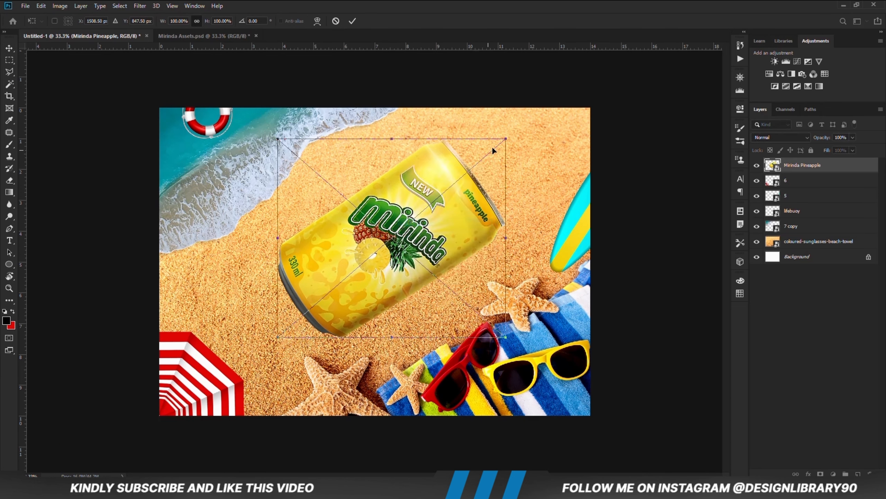
drag(506, 140, 505, 141)
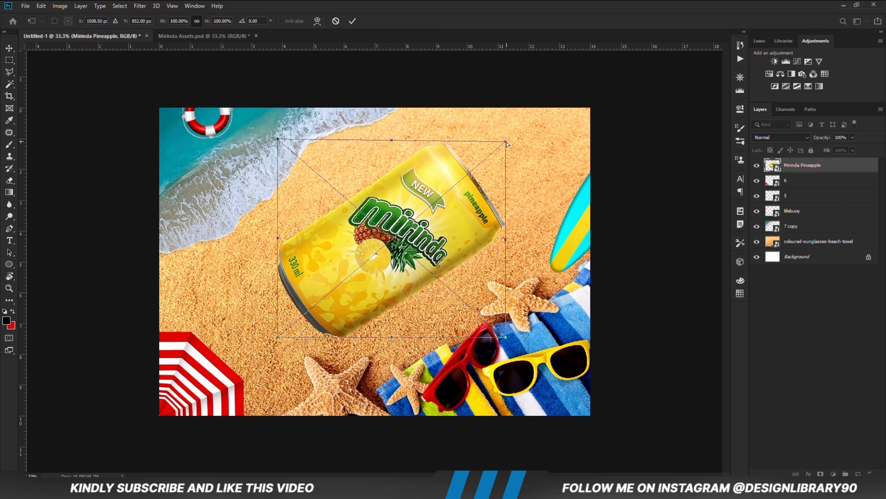
key(Return)
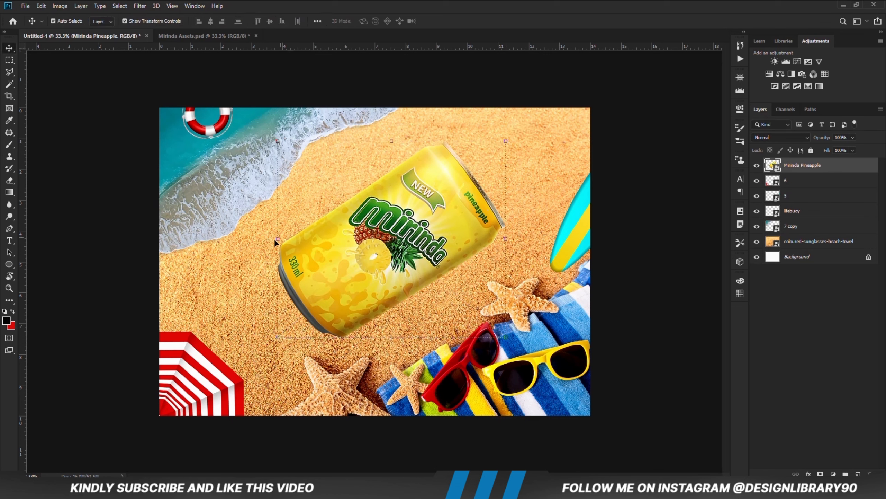
Warp the Mirinda can by pulling the lower part of its left edge slightly inward.
key(ctrl+t)
right_click(292, 241)
click(307, 310)
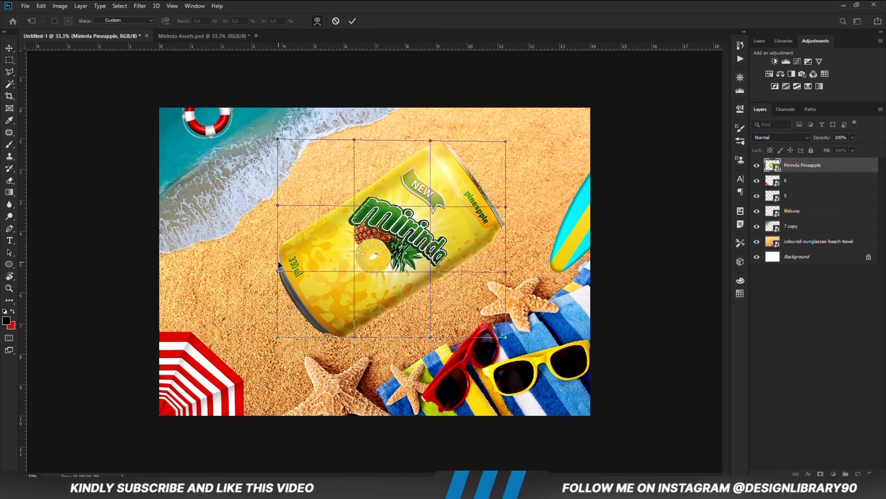
drag(279, 272, 282, 273)
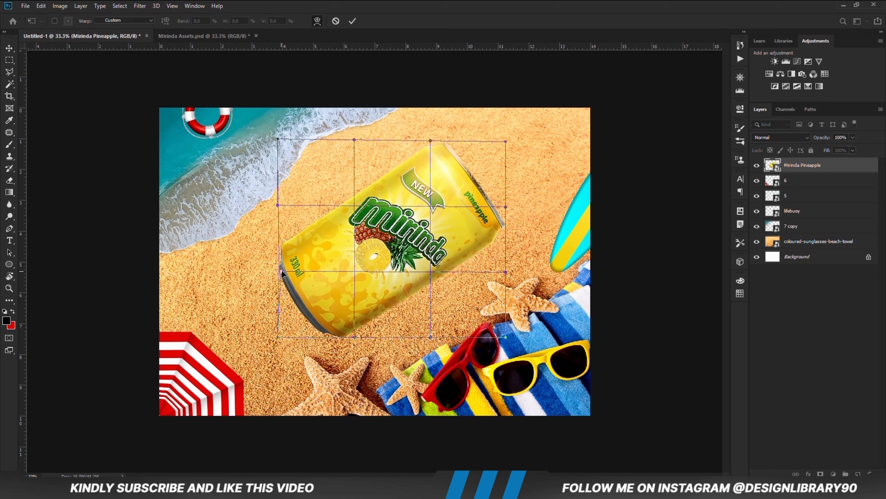
click(352, 22)
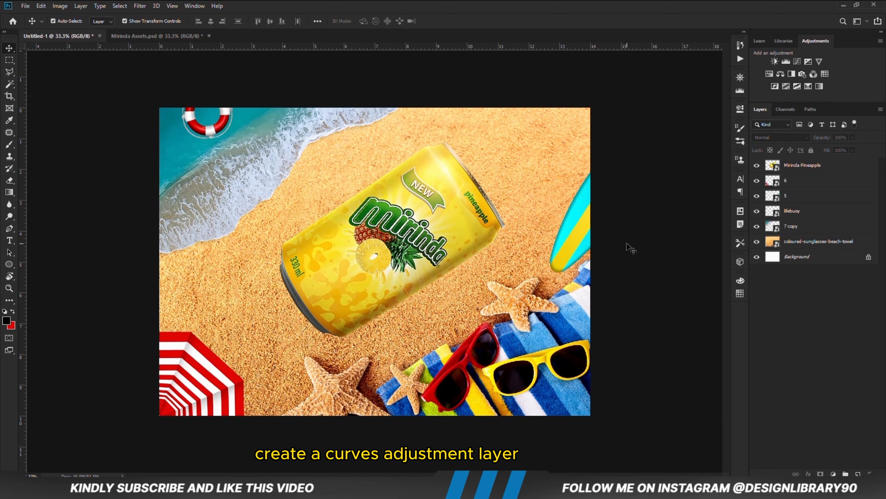
Add a Curves adjustment layer above all layers and lower the RGB curve slightly in the shadows.
click(833, 473)
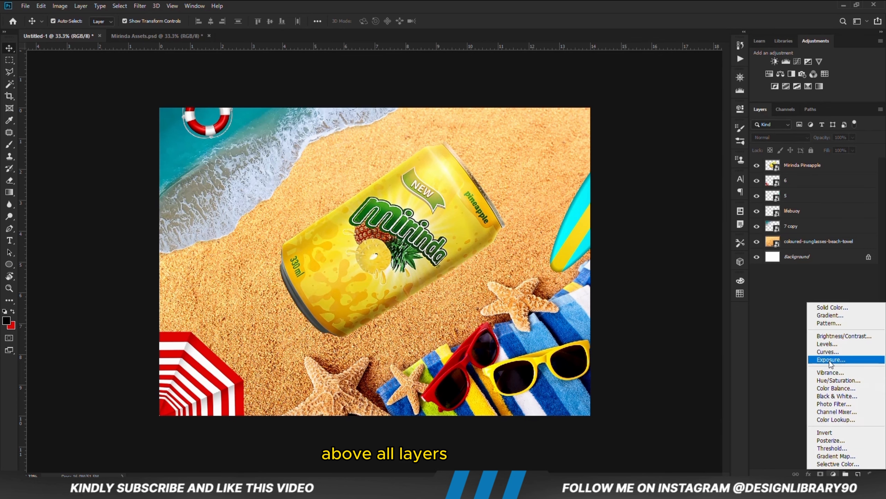
click(828, 352)
drag(647, 225, 649, 232)
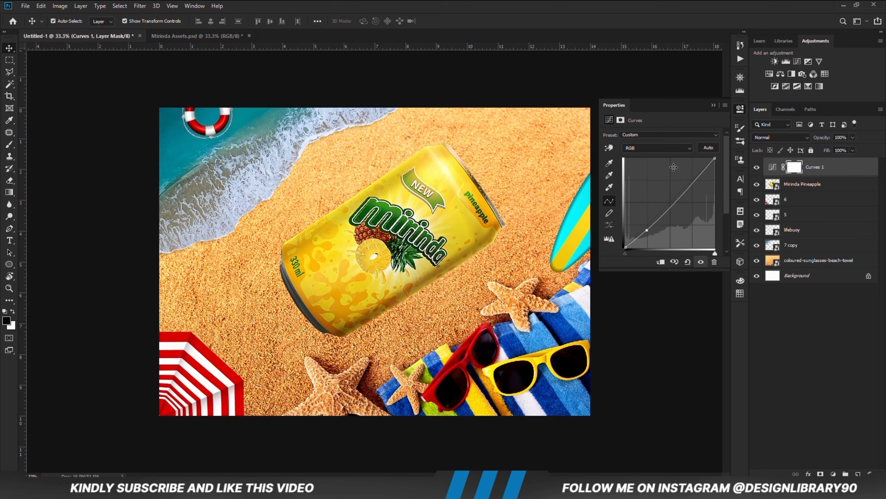
click(713, 105)
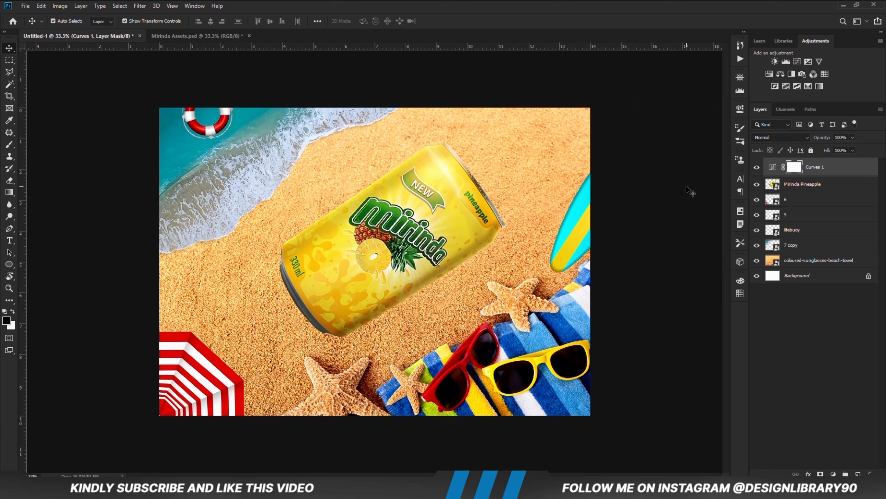
click(666, 235)
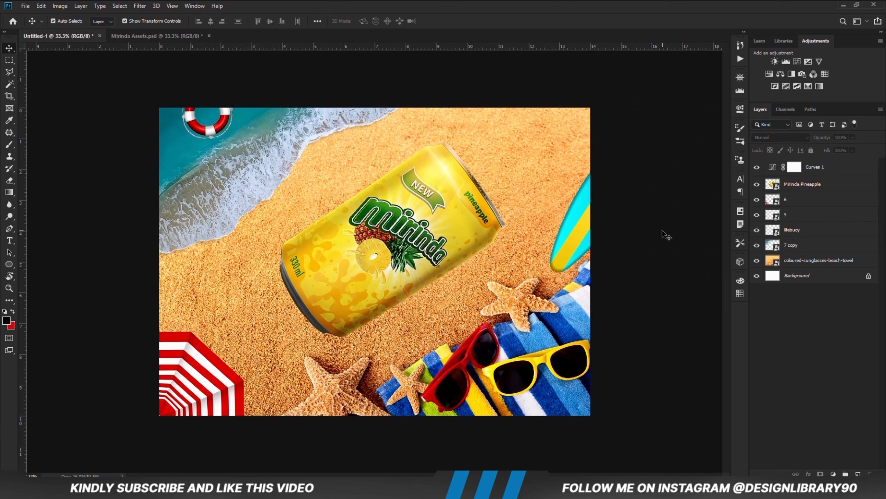
Add a Curves adjustment layer directly above the coloured-sunglasses-beach-towel layer and lower its RGB curve slightly in the shadows and midtones.
click(792, 246)
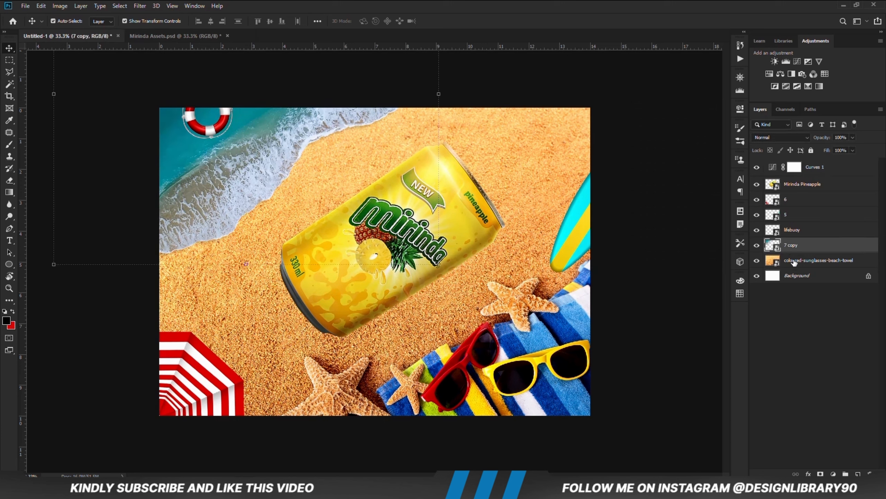
click(793, 261)
click(835, 474)
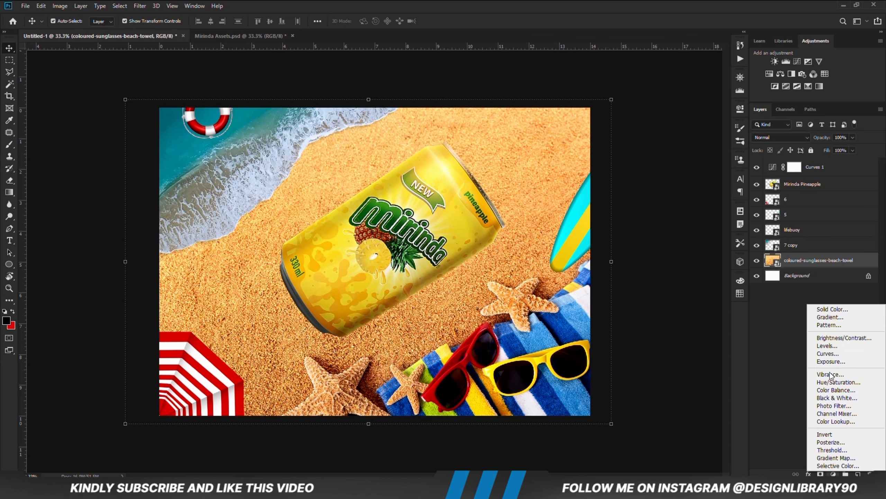
click(829, 354)
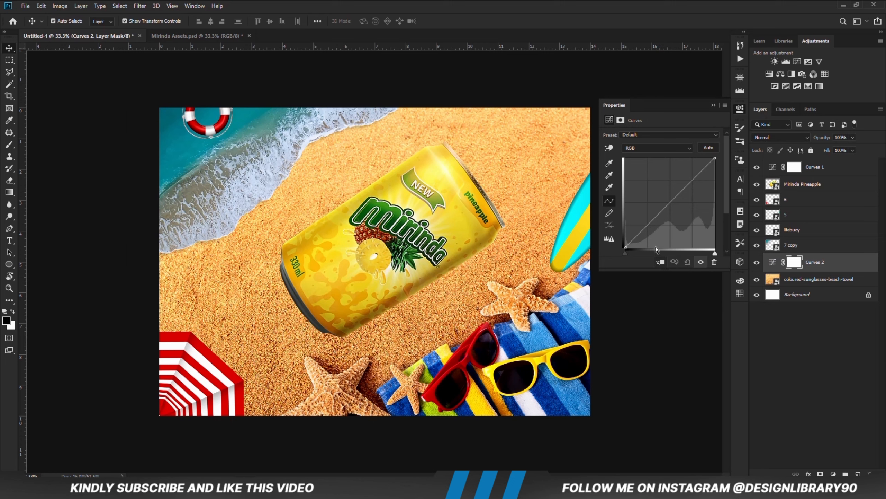
click(640, 235)
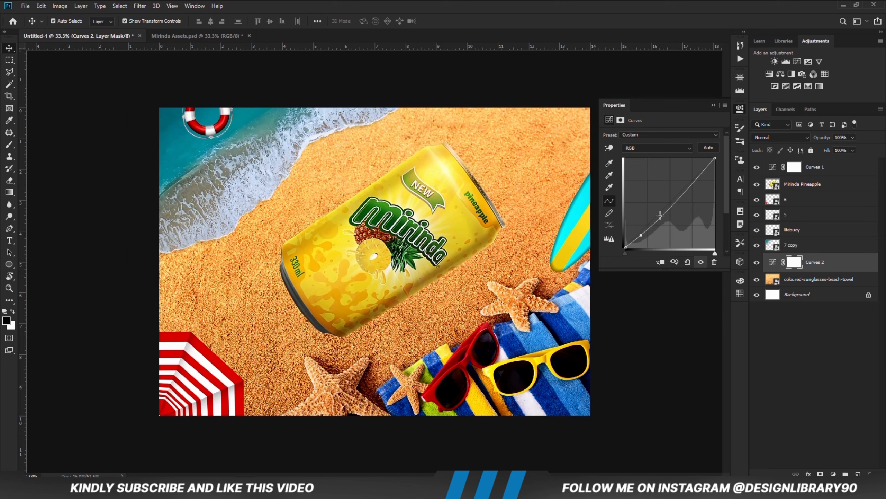
click(672, 207)
click(712, 106)
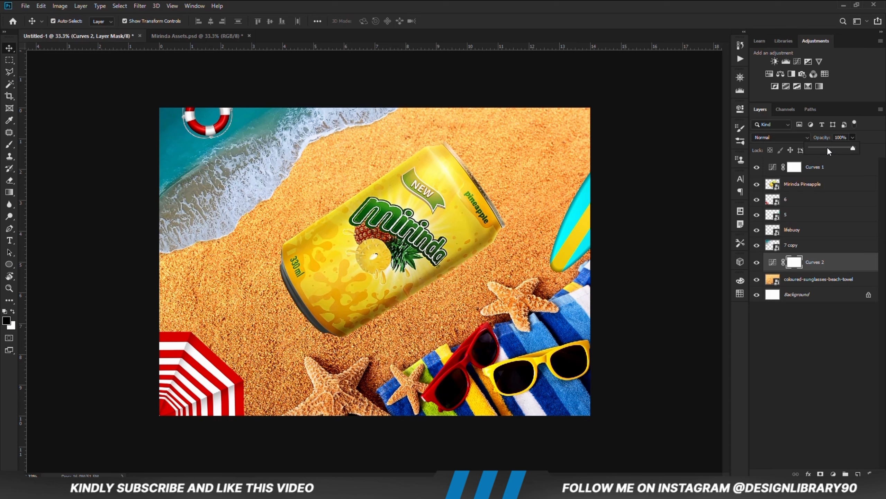
click(678, 303)
click(825, 337)
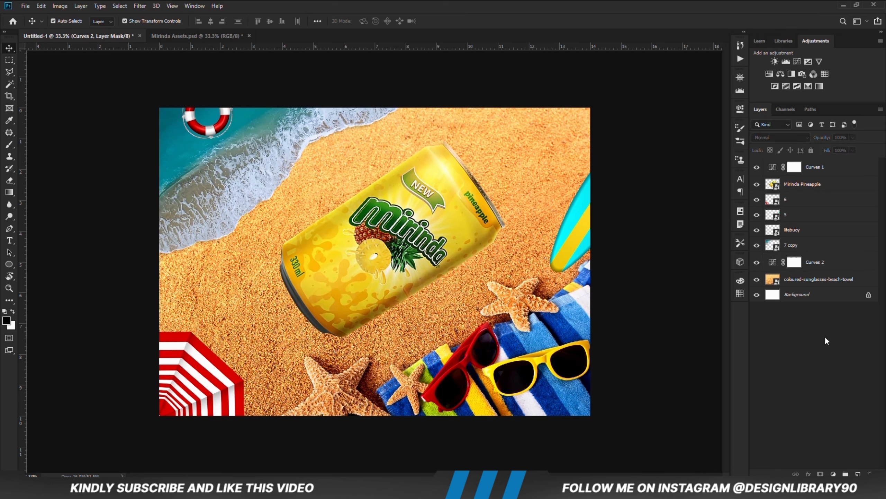
Add a Levels adjustment layer directly above Curves 2, lower its white output level to 196, and invert its mask to black.
click(819, 269)
click(834, 474)
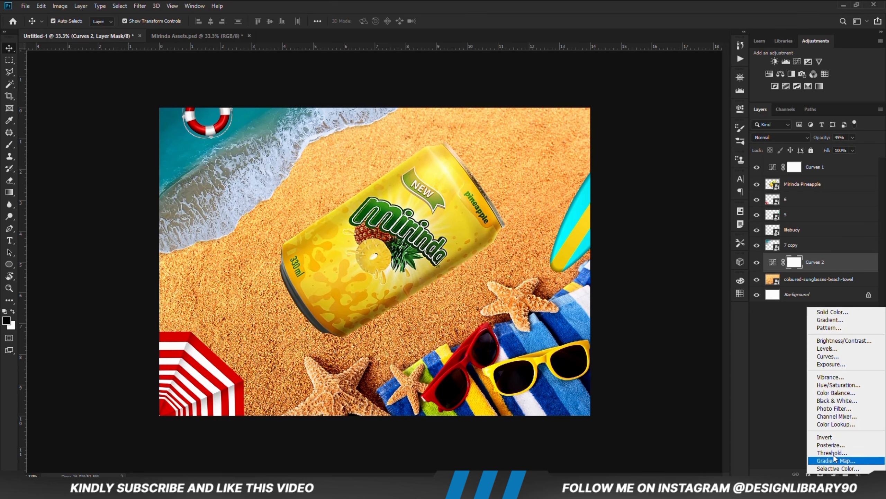
click(827, 348)
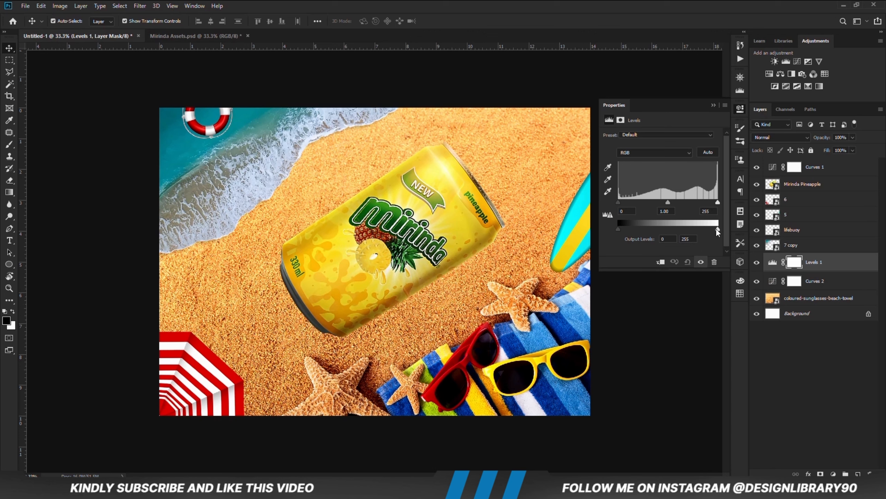
drag(717, 229, 699, 231)
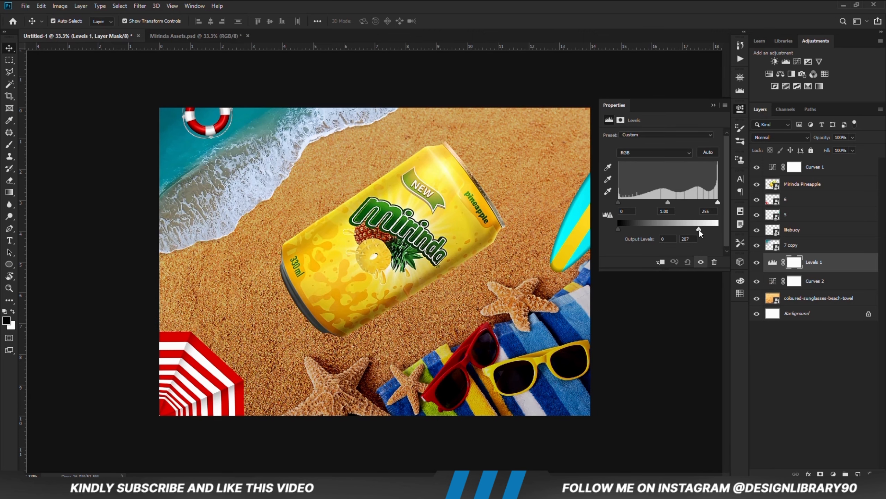
click(713, 105)
key(ctrl+i)
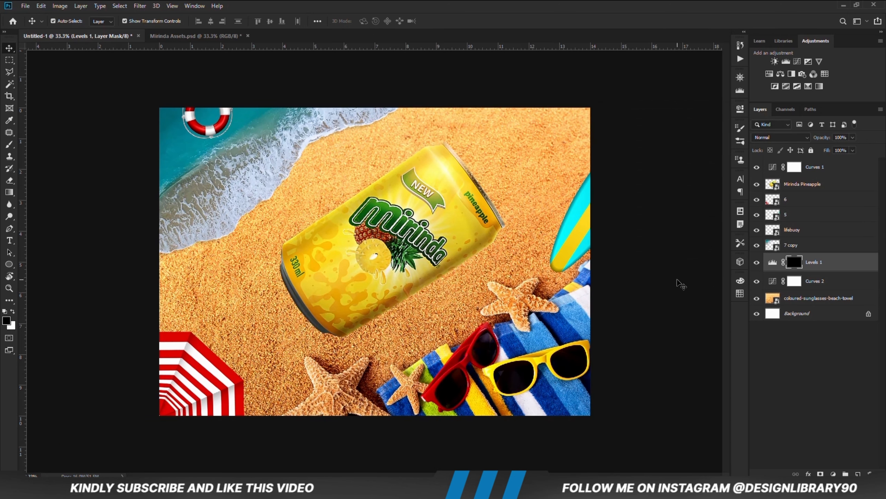
Paint white on the Levels 1 mask with a large soft brush at 22% opacity to darken the image's right-hand edges and corners.
key(b)
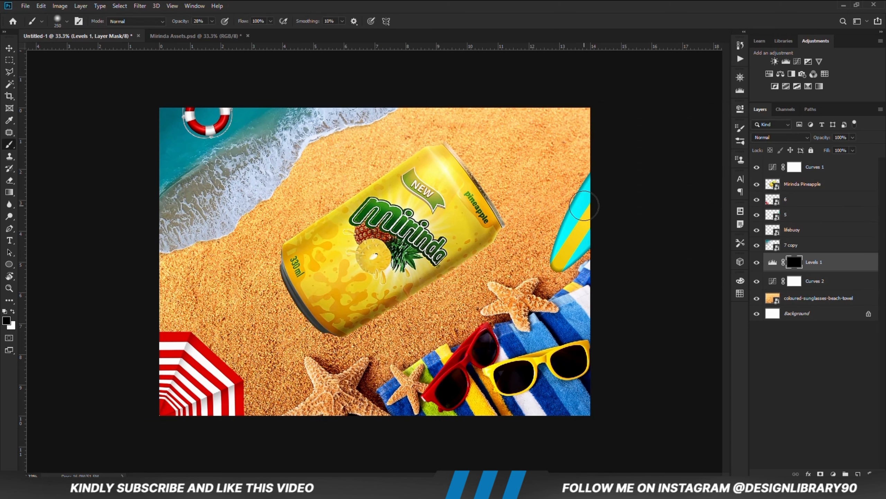
click(12, 311)
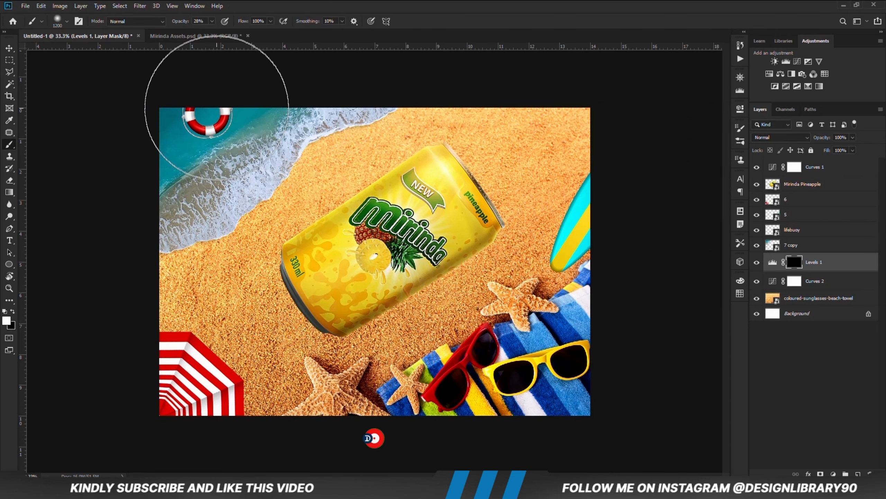
click(212, 21)
drag(212, 32, 209, 32)
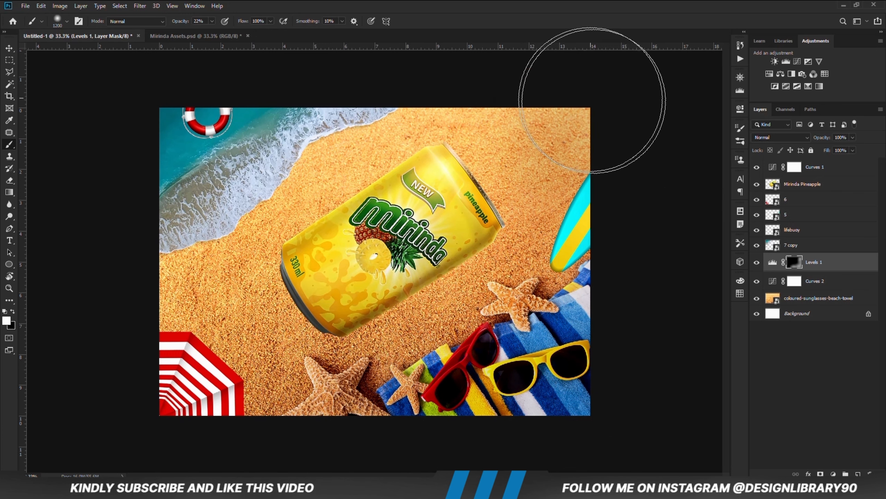
mouse_move(603, 366)
mouse_down()
mouse_move(565, 396)
mouse_move(564, 382)
mouse_move(496, 385)
mouse_up()
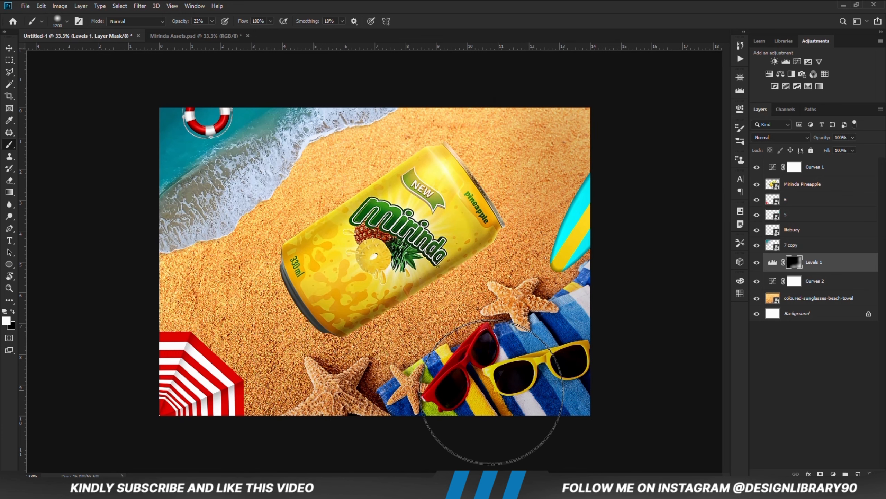
key(v)
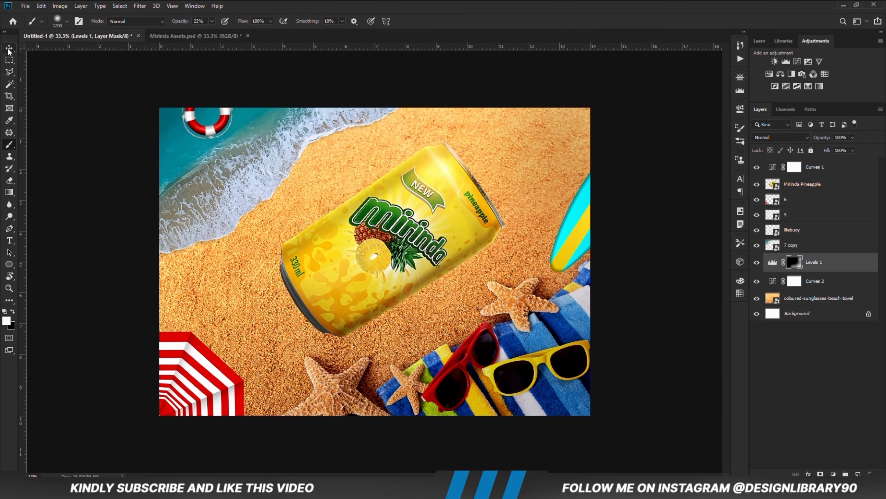
click(102, 163)
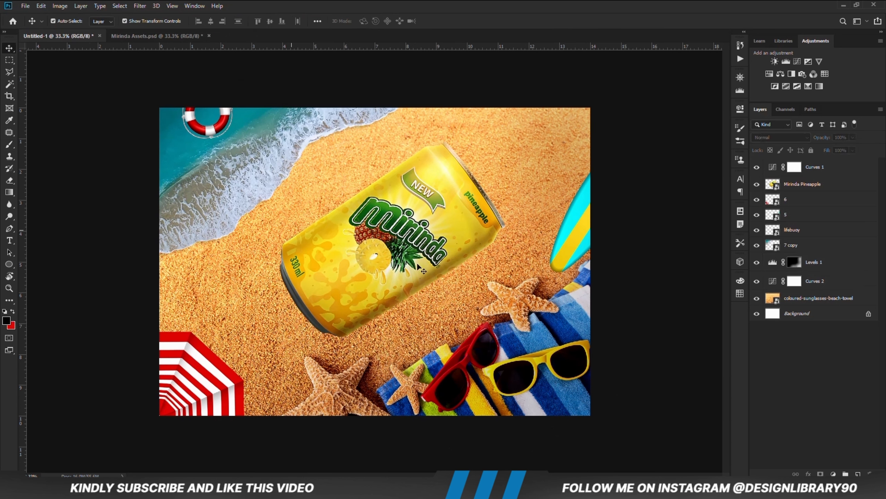
Add a Color Balance adjustment layer directly above Levels 1 and shift its midtones slightly toward cyan.
click(834, 473)
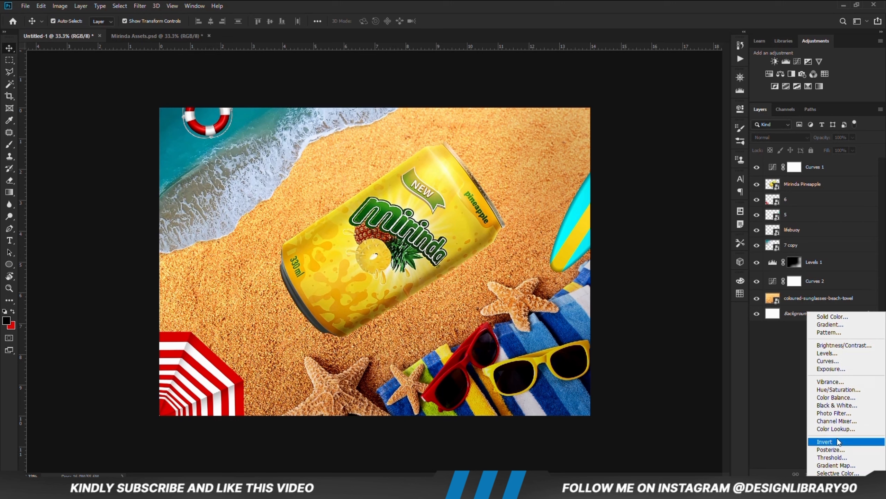
click(834, 397)
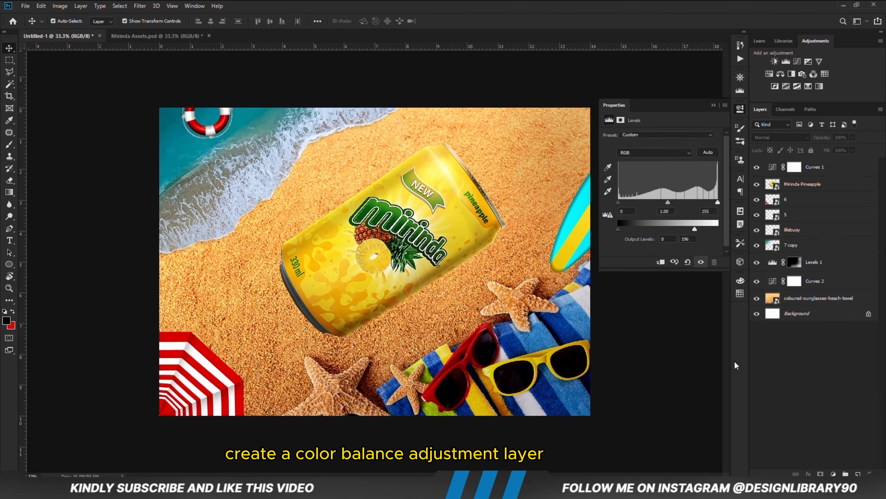
drag(816, 183, 816, 274)
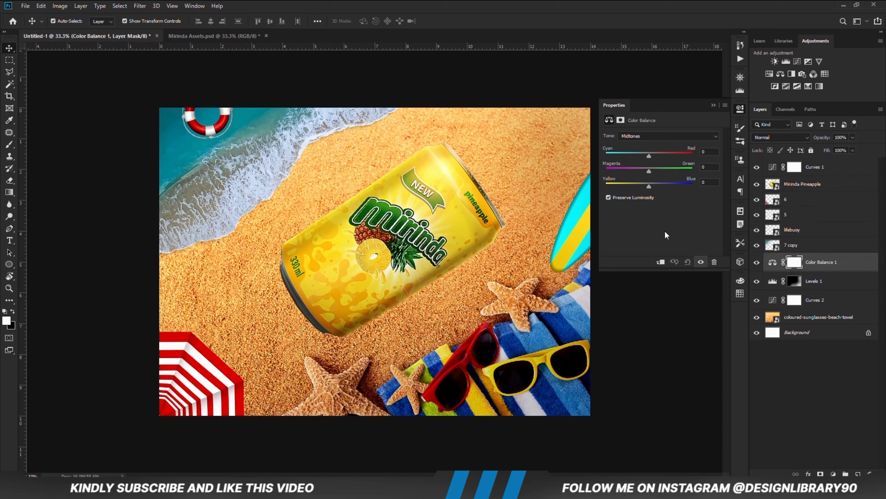
drag(649, 156, 645, 157)
mouse_move(648, 170)
mouse_down()
mouse_move(638, 170)
mouse_move(644, 185)
mouse_move(641, 155)
mouse_up()
Set the Color Balance shadows to Cyan-Red -47, Magenta-Green -3 and Yellow-Blue +26.
click(668, 136)
click(649, 147)
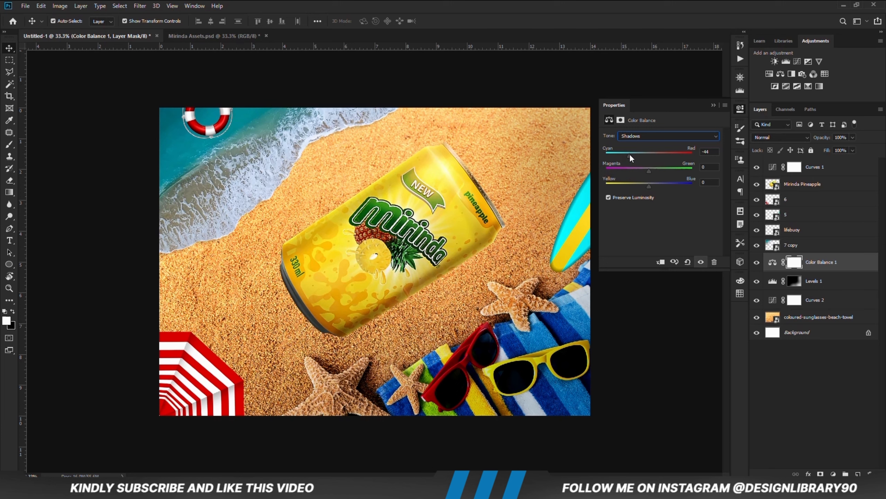
drag(629, 156, 655, 185)
click(640, 170)
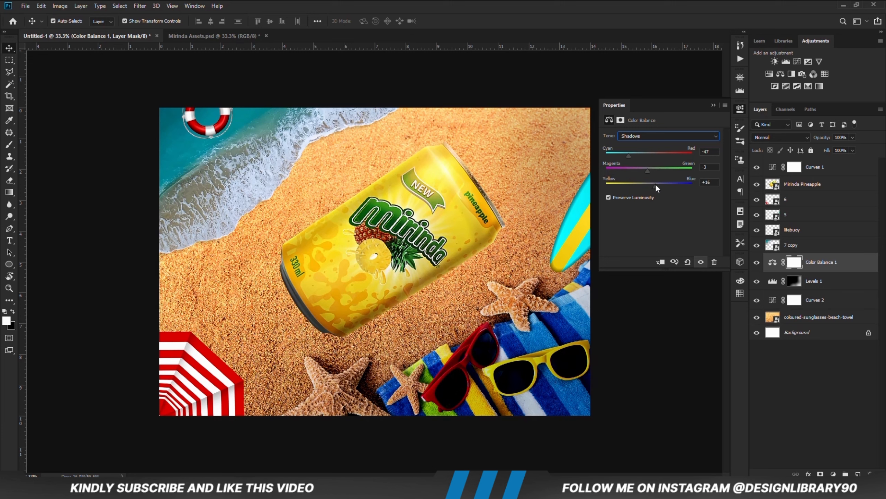
Set the Color Balance highlights to Cyan-Red -20, Magenta-Green -18 and Yellow-Blue -19.
click(672, 138)
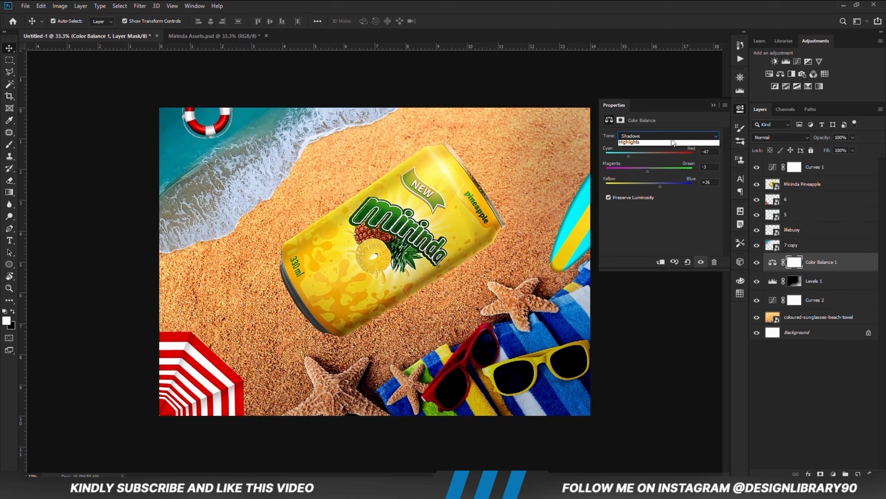
click(647, 157)
drag(647, 156, 653, 185)
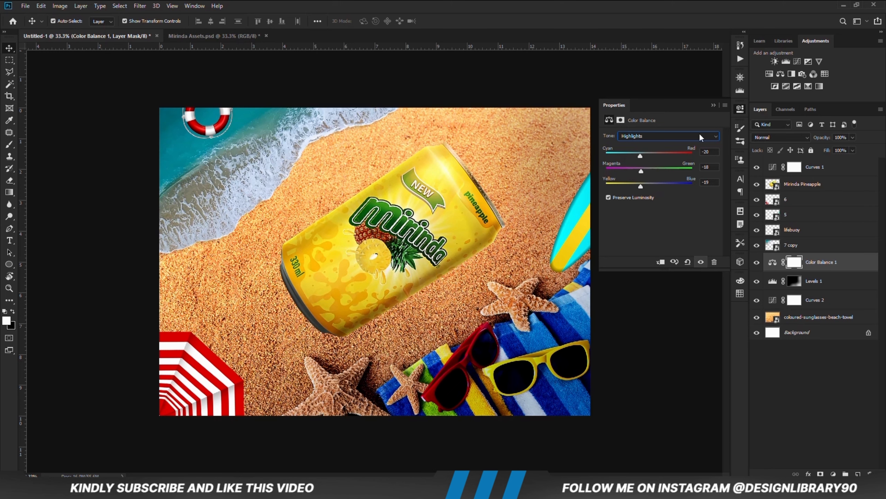
click(714, 106)
Reduce the Color Balance 1 layer's opacity and compare the image with and without the adjustment.
click(756, 262)
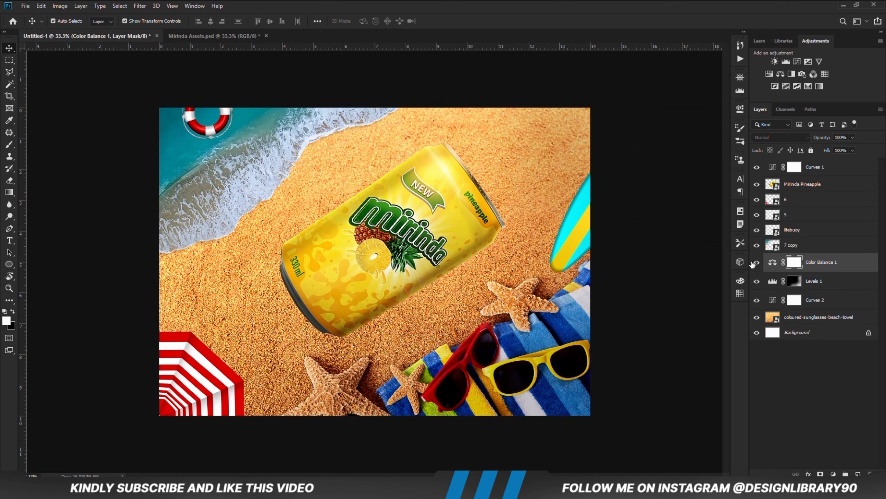
click(756, 262)
drag(851, 147, 837, 149)
click(756, 262)
click(756, 262)
click(693, 265)
Rotate the Mirinda can very slightly clockwise.
key(ctrl+minus)
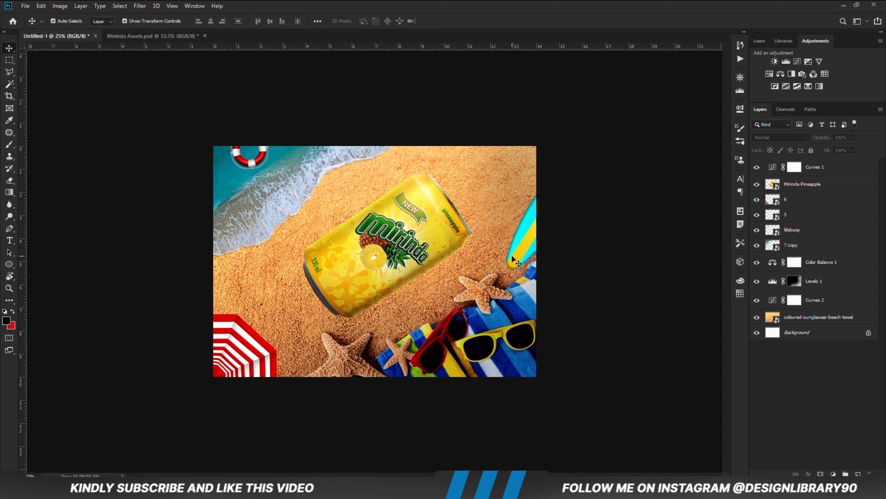
click(439, 217)
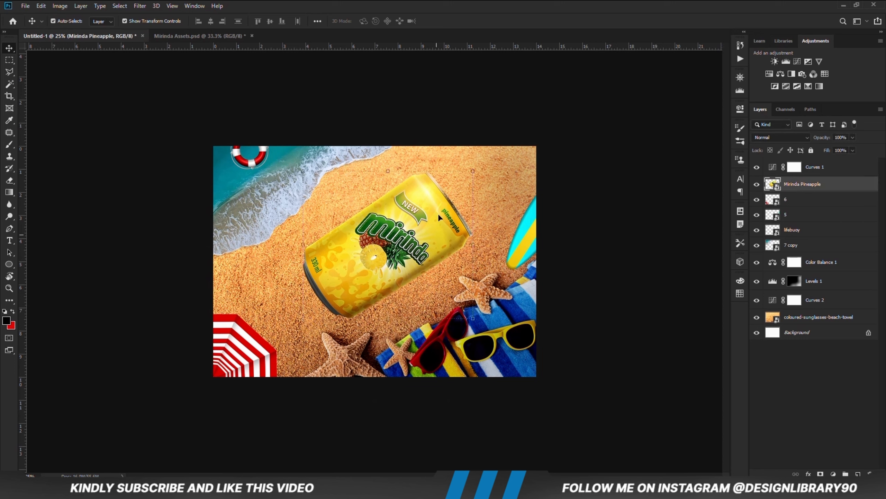
drag(461, 149, 466, 150)
key(Return)
click(488, 118)
Enable a Drop Shadow layer style on the Mirinda Pineapple layer.
click(441, 248)
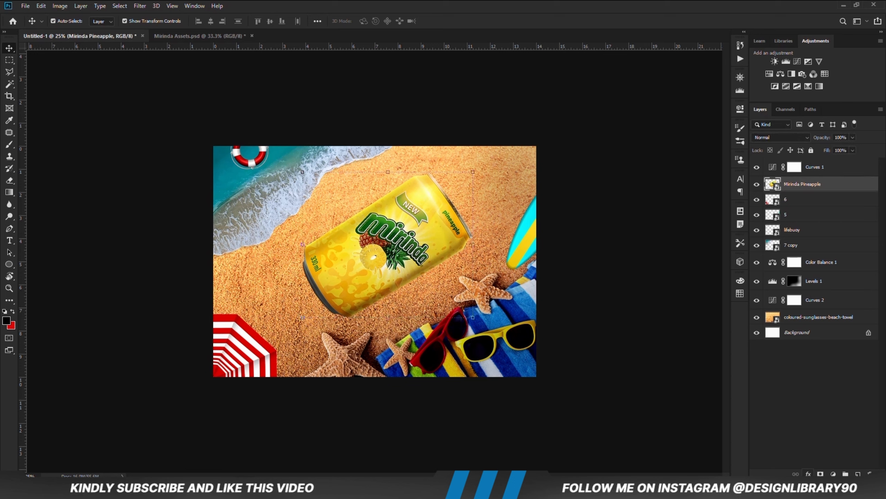
click(808, 473)
click(816, 388)
drag(417, 159, 533, 154)
click(488, 333)
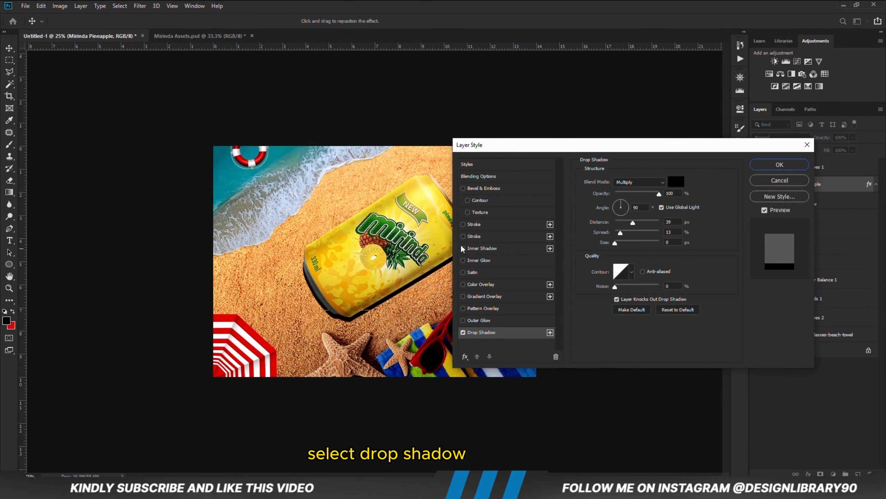
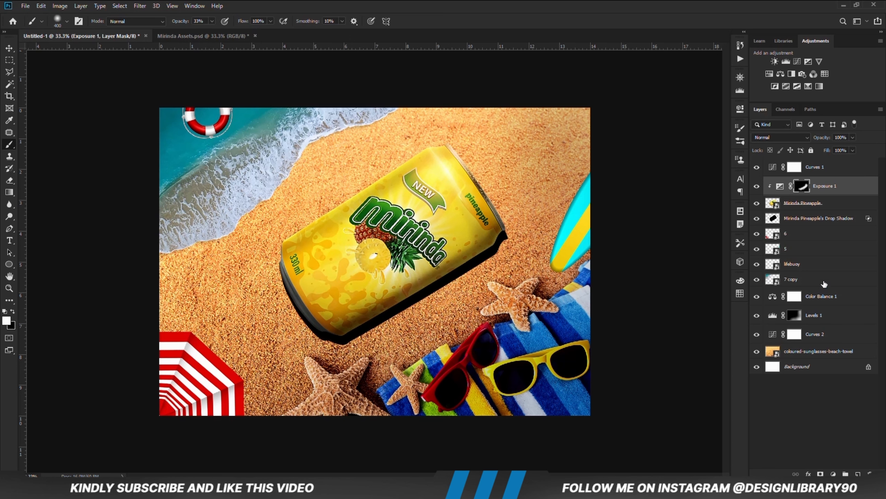
Compare the can with and without Exposure 1 and lower that layer's opacity to 95%.
click(756, 186)
click(756, 186)
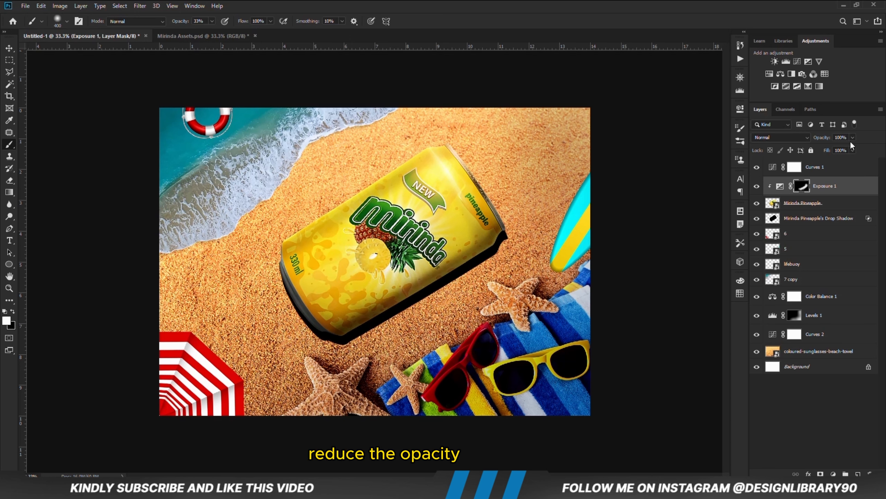
drag(842, 150, 848, 148)
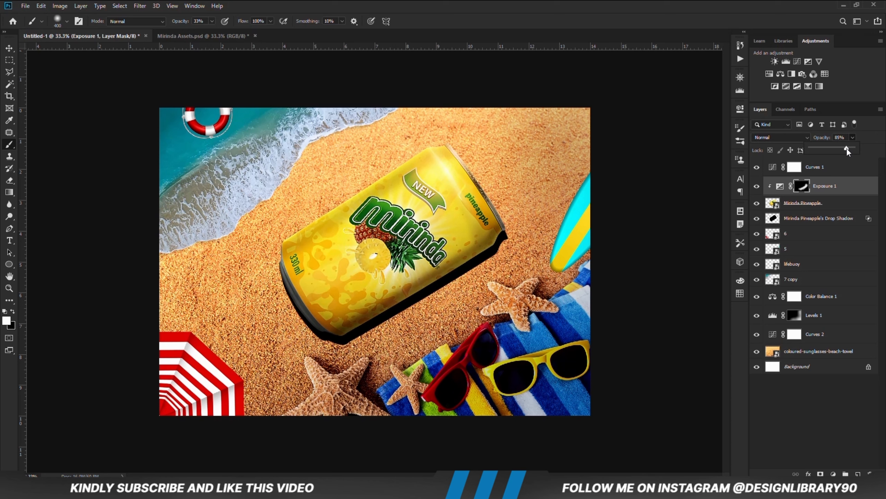
Add a second Exposure adjustment clipped to the can, set its exposure to -1.94, and invert its mask to black.
click(834, 473)
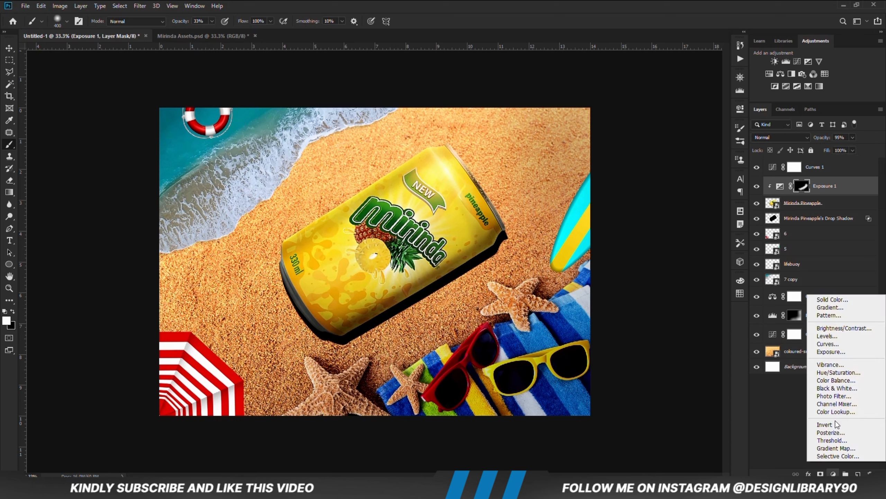
click(837, 353)
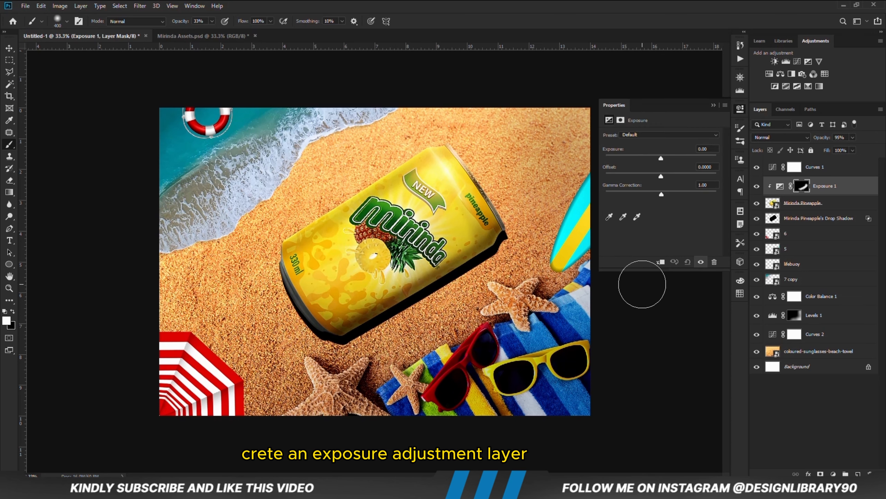
click(660, 261)
drag(662, 159, 640, 156)
click(713, 105)
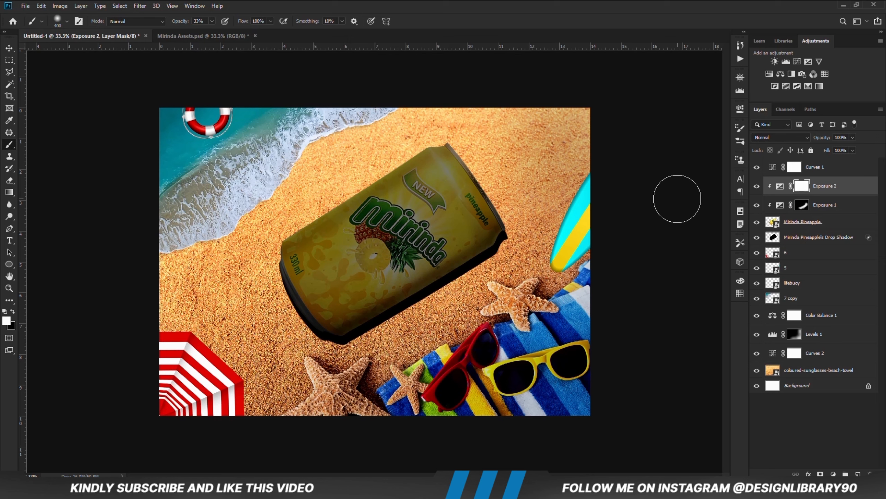
key(ctrl+i)
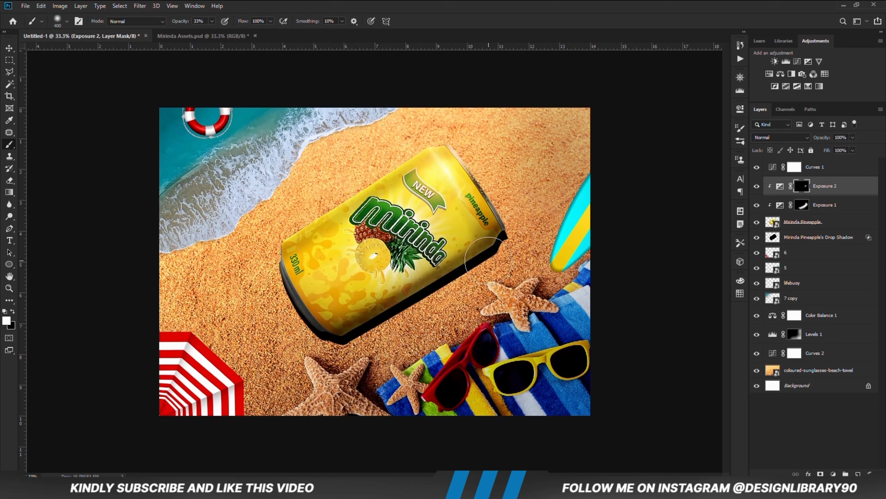
Paint white on the Exposure 2 mask along the can's lower edge and set the layer's opacity to 85%.
drag(489, 260, 353, 349)
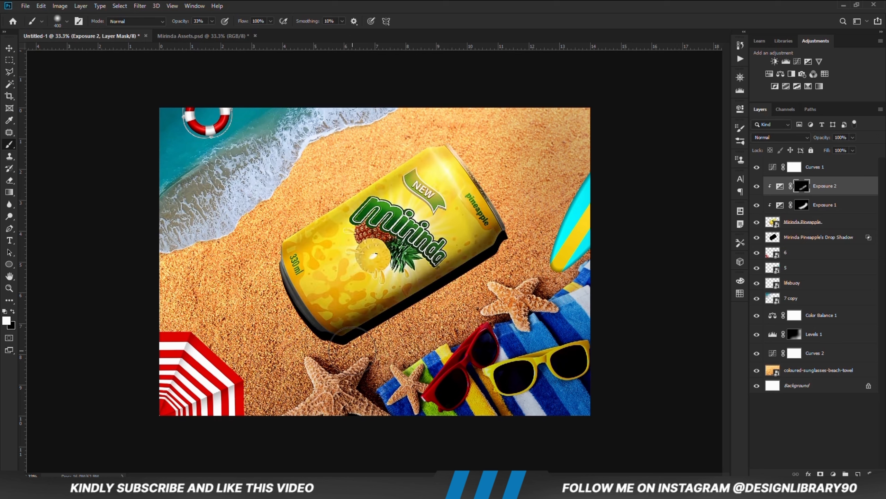
mouse_move(412, 331)
mouse_down()
mouse_move(504, 262)
mouse_move(460, 299)
mouse_move(463, 293)
mouse_up()
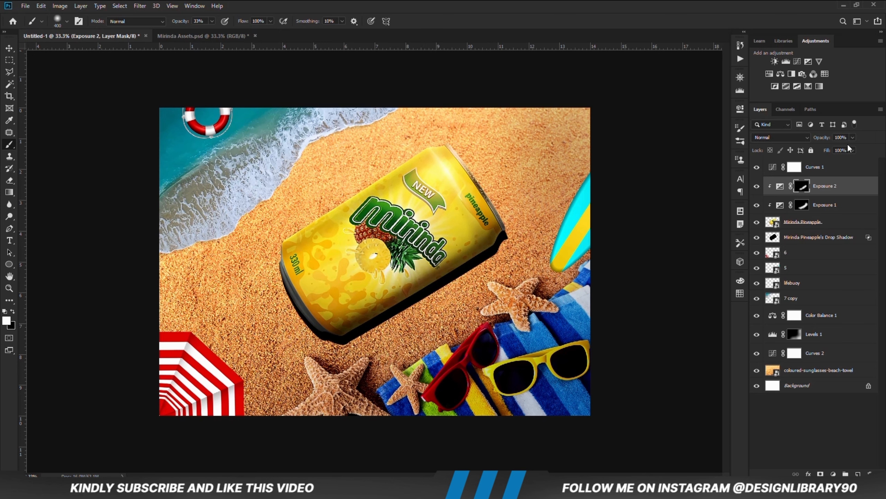
drag(852, 137, 840, 151)
Add a third Exposure adjustment clipped to the can, raise its exposure to brighten, and invert its mask to black.
click(834, 474)
click(834, 367)
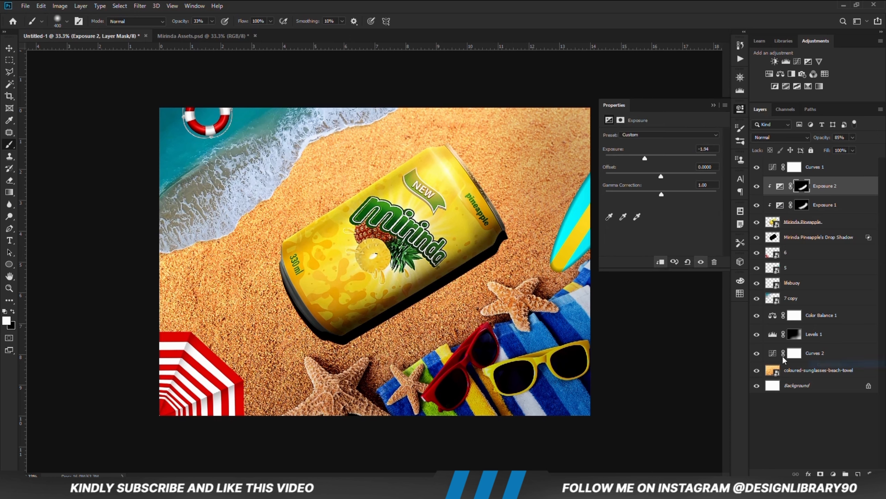
drag(661, 158, 685, 159)
click(715, 107)
key(ctrl+i)
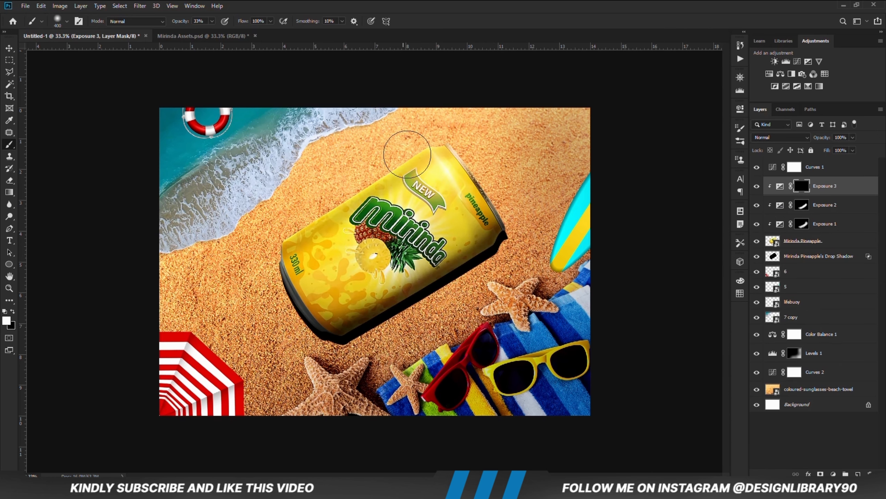
Paint highlights on the Exposure 3 mask along the can's upper-left edge and lower the layer's opacity to 46%.
drag(408, 155, 366, 161)
drag(280, 220, 403, 163)
click(756, 188)
click(757, 188)
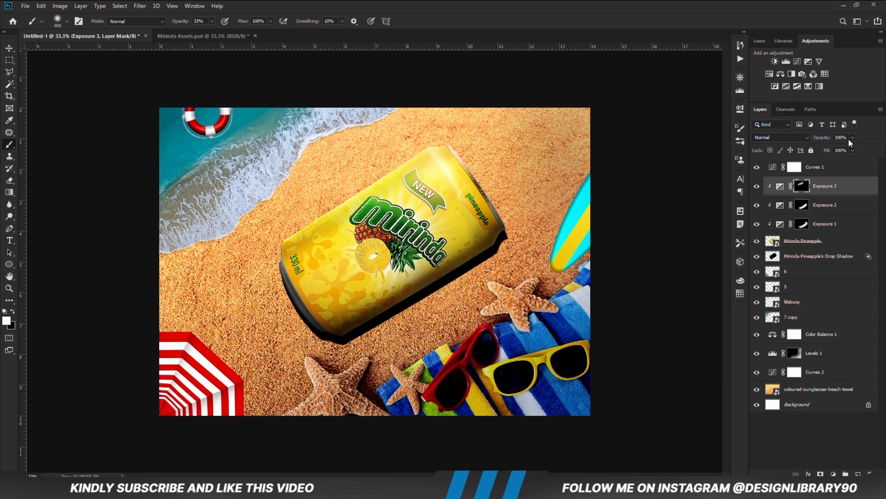
click(852, 138)
drag(853, 149, 831, 149)
click(756, 188)
click(756, 188)
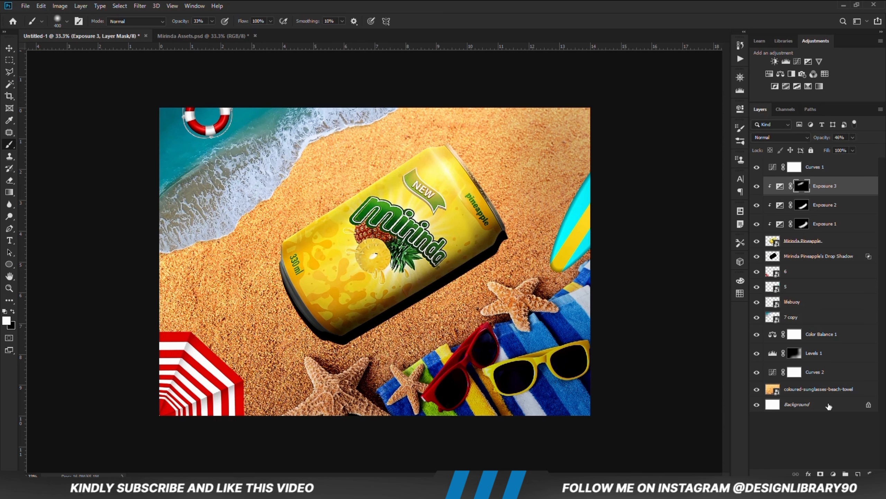
Add a fourth Exposure adjustment clipped to the can, set its exposure to -1.94, and invert its mask to black.
click(833, 473)
click(834, 368)
drag(661, 159, 645, 159)
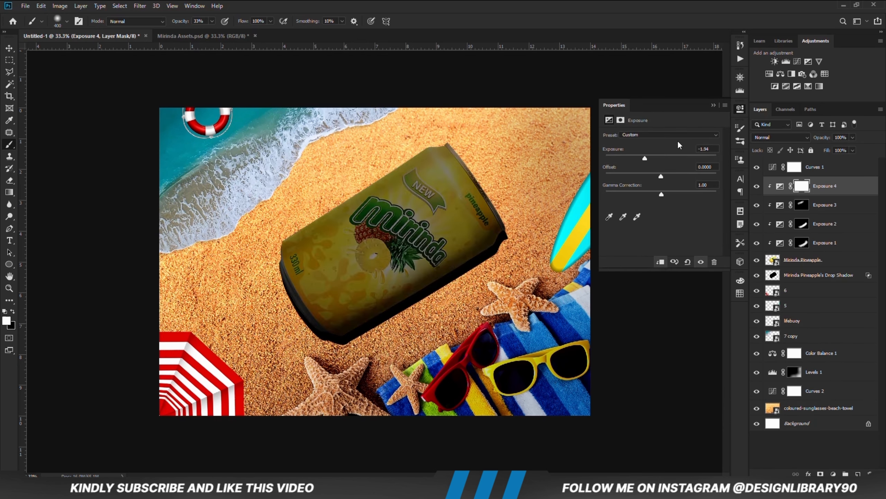
click(714, 105)
key(ctrl+i)
Paint white at 13% brush opacity on the Exposure 4 mask diagonally across the can's middle.
click(211, 22)
drag(211, 32, 202, 32)
click(241, 8)
key(bracketright)
key(bracketright)
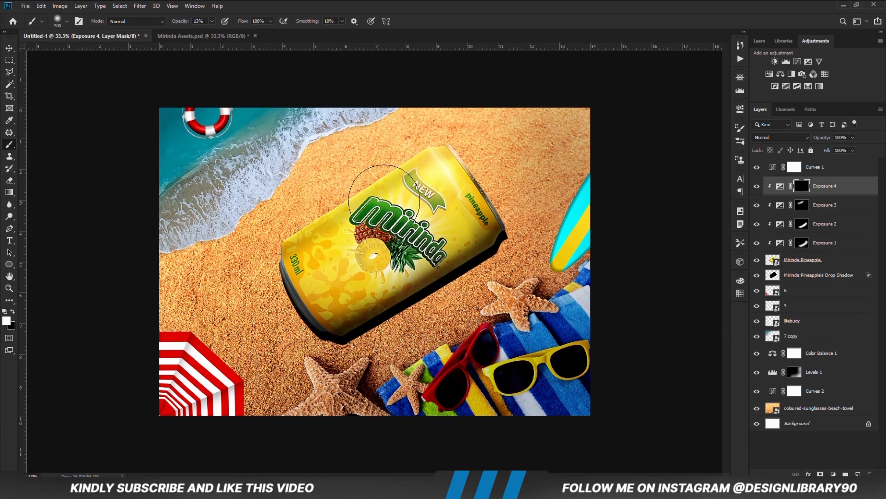
drag(440, 224, 351, 281)
key(bracketleft)
key(bracketleft)
key(bracketleft)
key(bracketleft)
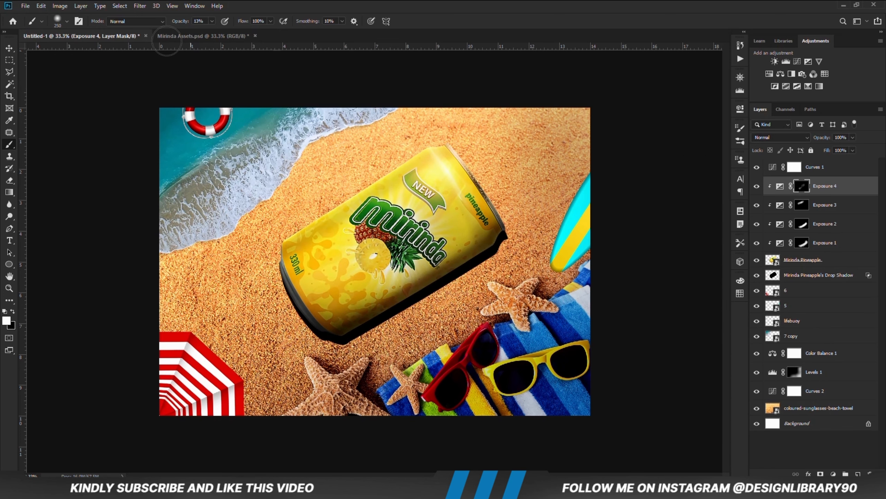
Lower the brush opacity to 6% and softly paint the Exposure 4 mask along the can's lower body with a 500 px brush.
click(212, 21)
drag(211, 32, 206, 32)
click(259, 2)
key(bracketright)
key(bracketright)
key(bracketright)
mouse_move(433, 252)
mouse_down()
mouse_move(386, 301)
mouse_move(471, 249)
mouse_move(355, 293)
mouse_up()
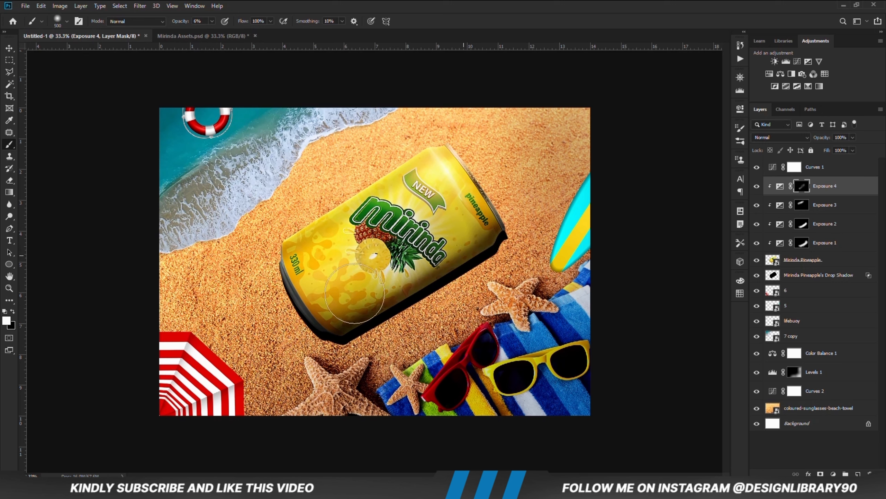
key(bracketleft)
key(bracketleft)
key(bracketleft)
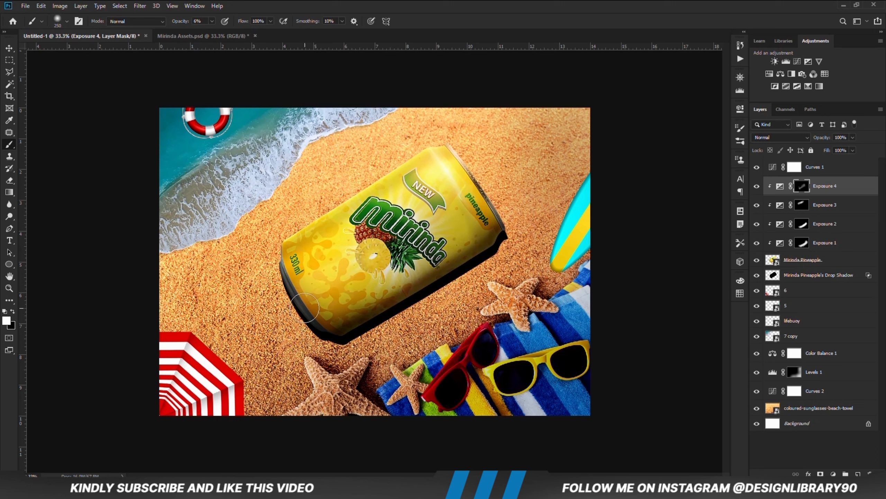
Convert the can's drop shadow layer to a smart object.
key(v)
click(608, 272)
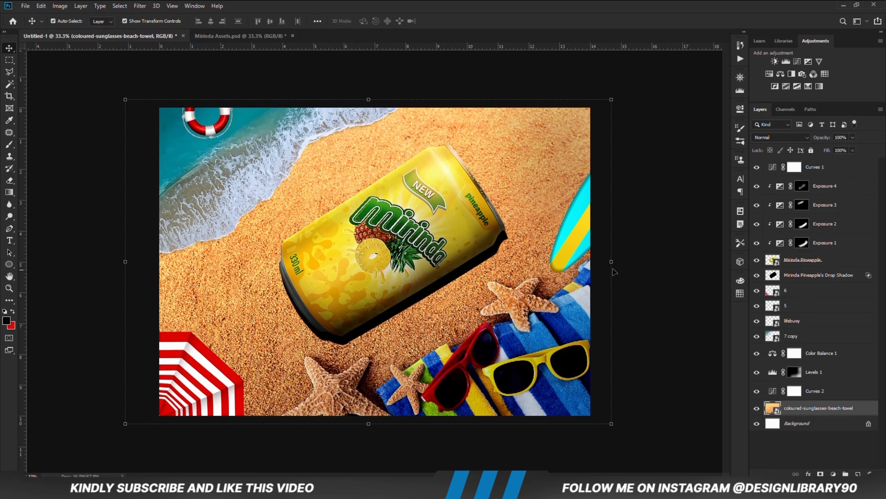
click(800, 276)
right_click(809, 274)
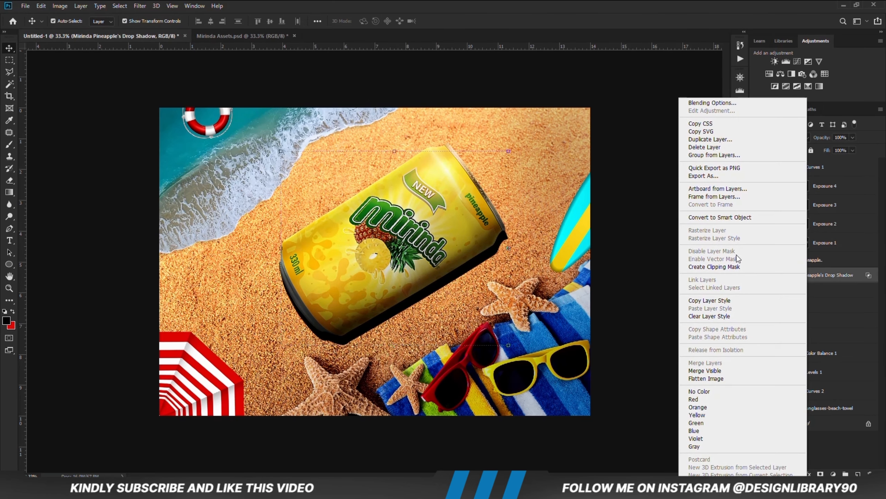
click(718, 217)
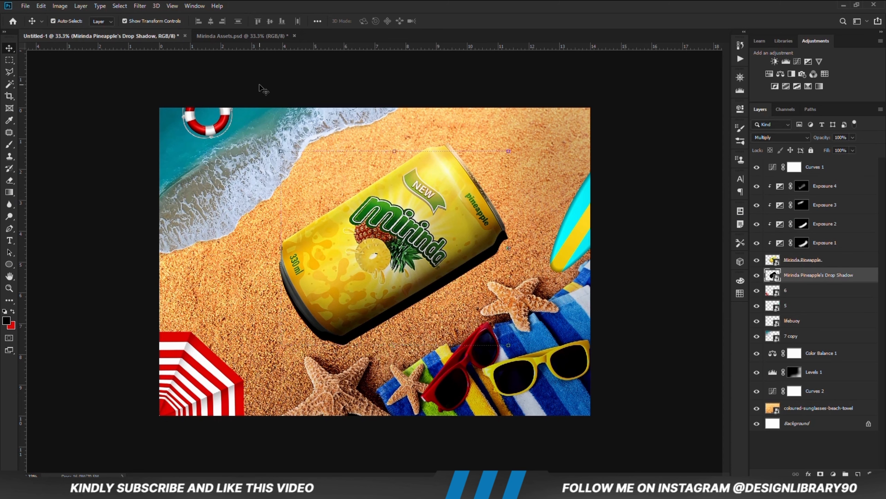
Apply a Motion Blur to the can's drop shadow with an angle of -73° and a distance of 120 pixels.
click(139, 5)
mouse_move(170, 110)
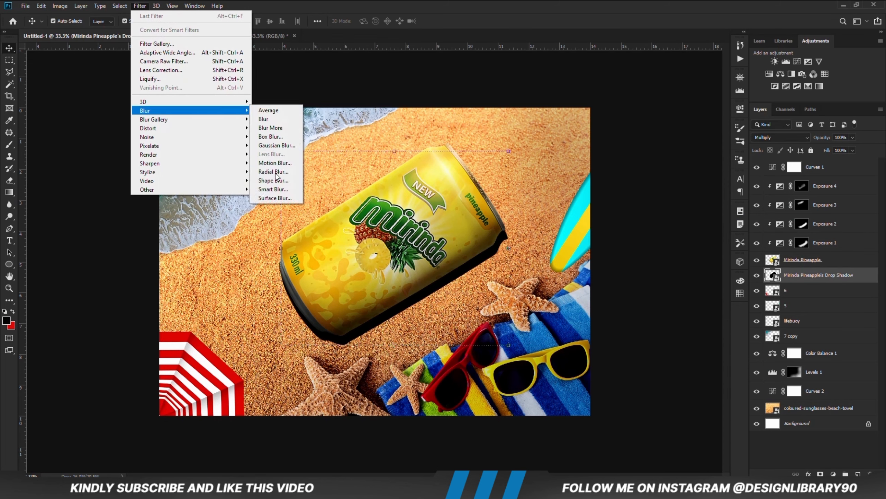
click(282, 163)
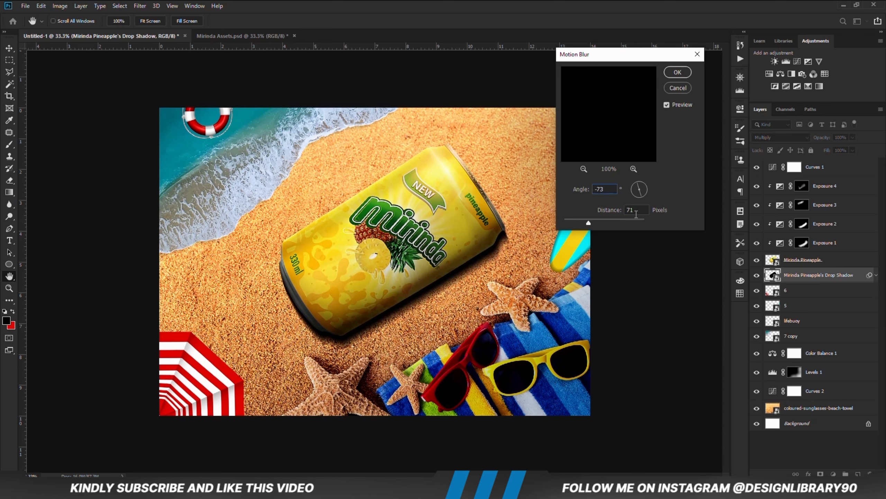
text(120)
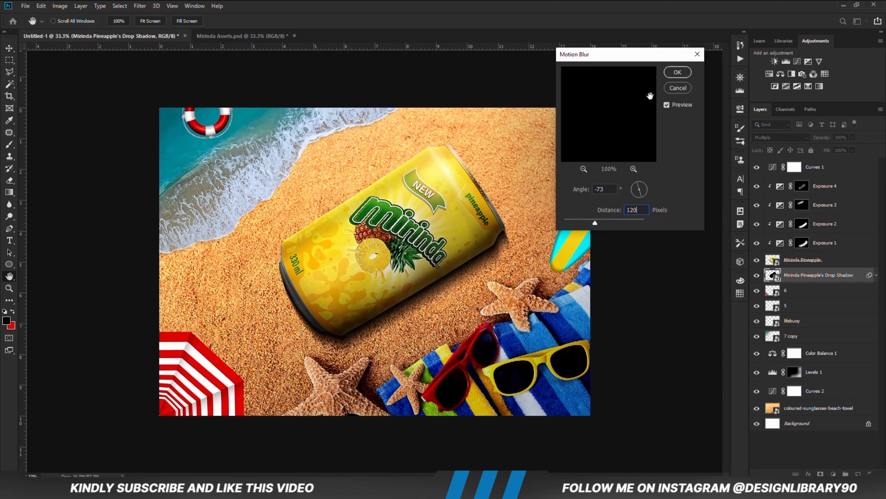
click(676, 73)
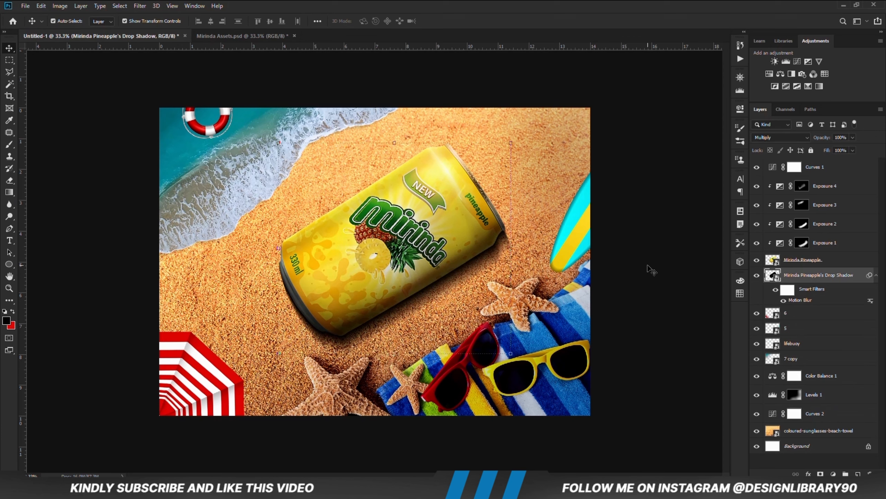
Mask the can's drop shadow layer, paint black at 30% brush opacity around the shadow's ends, and lower the layer opacity to 88%.
click(757, 276)
click(757, 276)
click(820, 473)
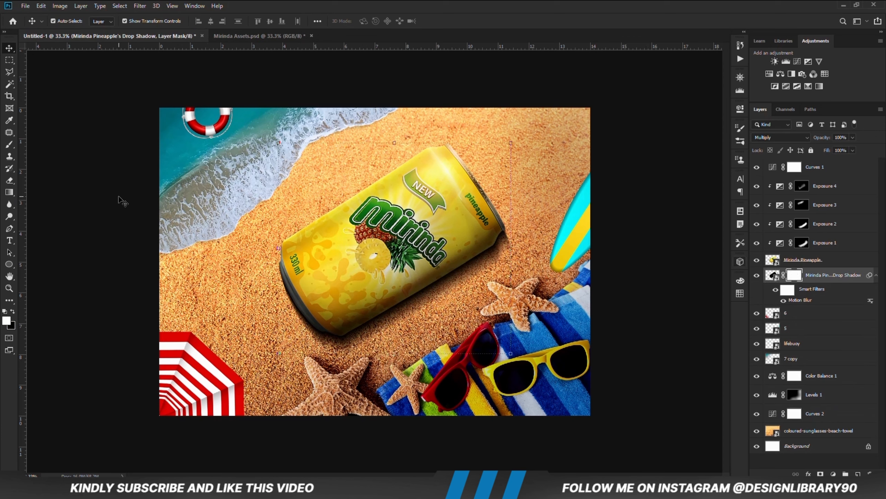
right_click(10, 141)
click(42, 144)
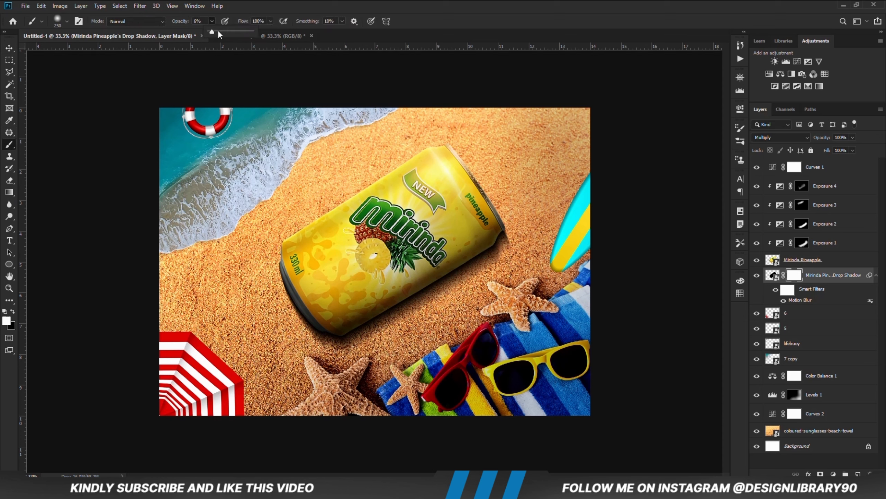
click(13, 311)
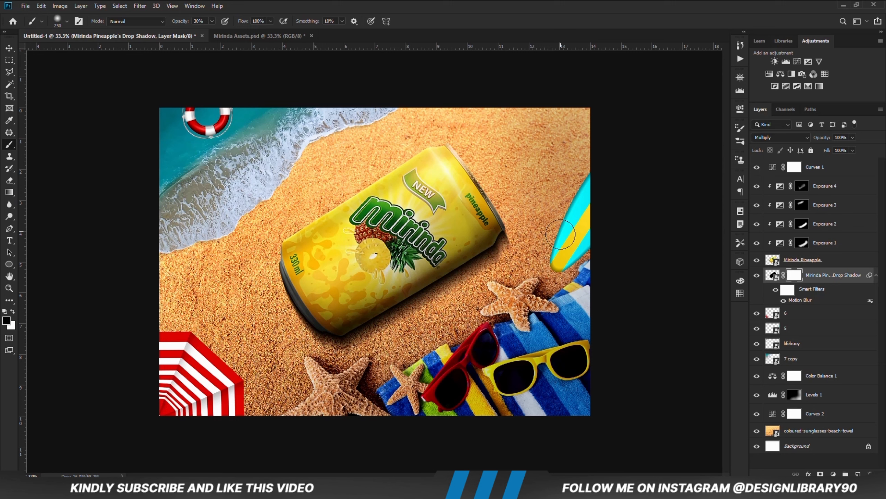
key(bracketright)
drag(518, 229, 523, 235)
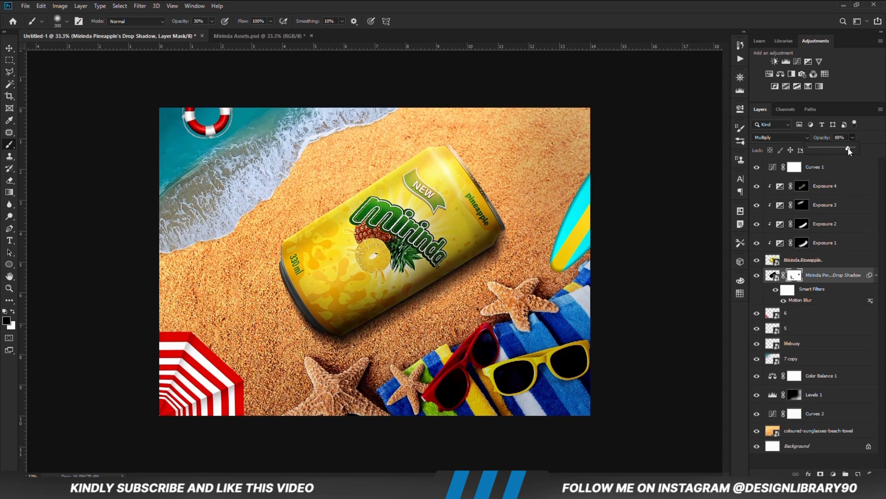
Add an Exposure adjustment clipped to the umbrella, lower its exposure until the umbrella is nearly black, and invert its mask.
click(11, 48)
ctrl+click(69, 162)
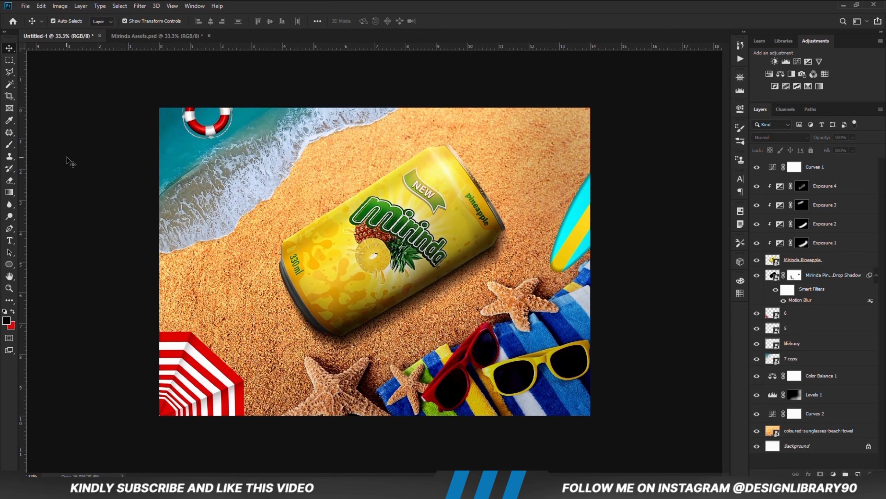
ctrl+click(206, 368)
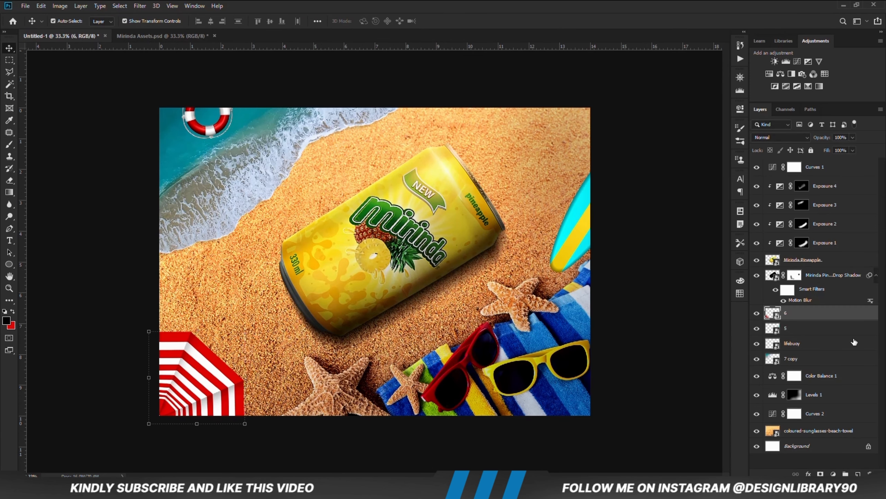
click(832, 471)
click(831, 365)
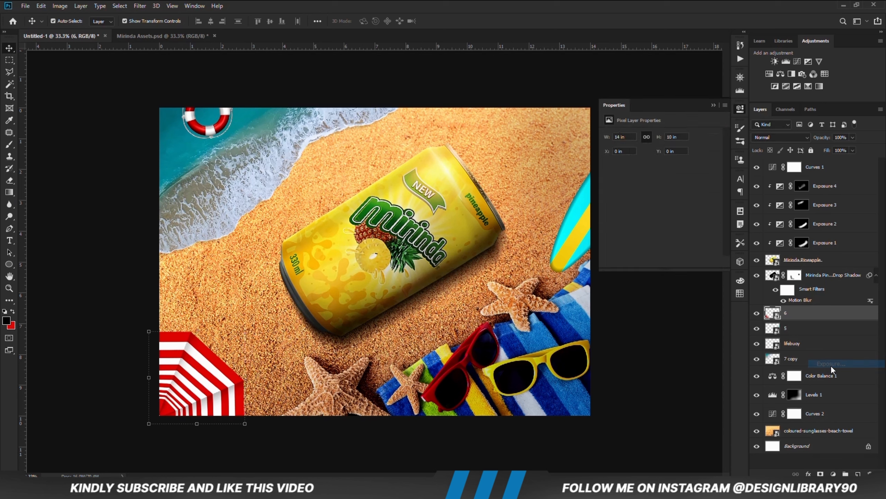
click(660, 261)
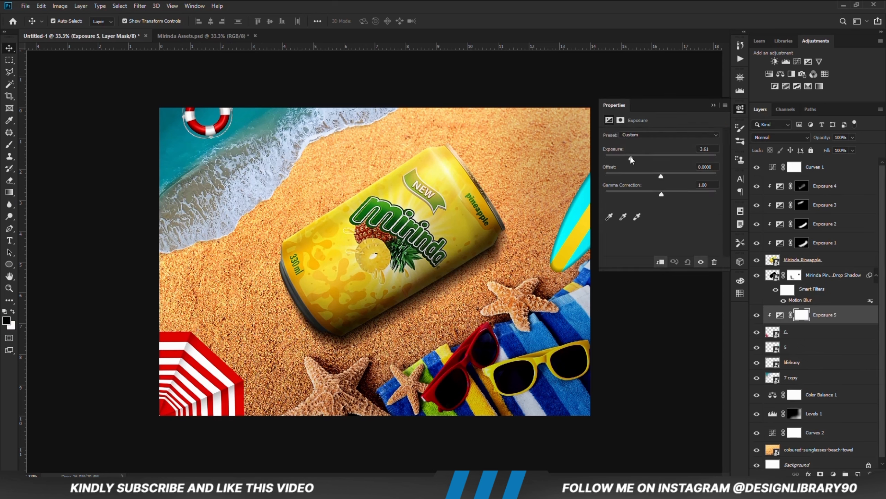
drag(631, 157, 624, 158)
click(710, 119)
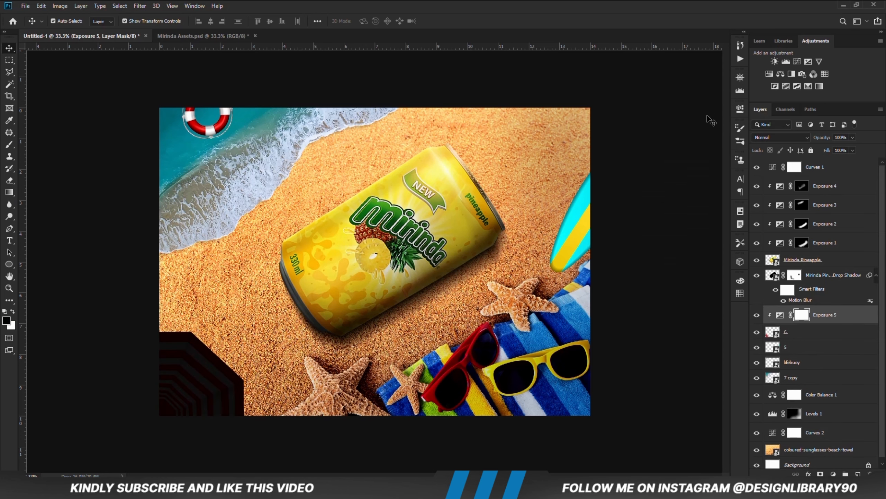
key(ctrl+i)
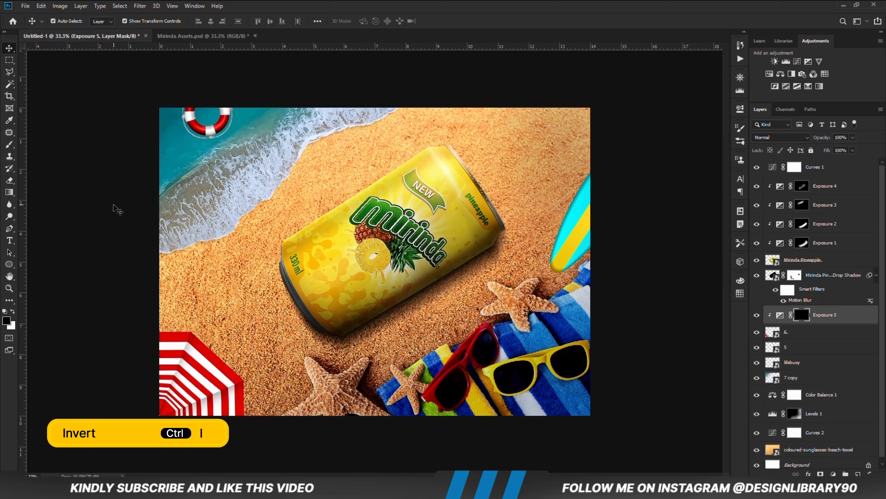
Paint white at 14% brush opacity on the Exposure 5 mask along the umbrella's outer edges to shade them.
click(10, 144)
right_click(9, 143)
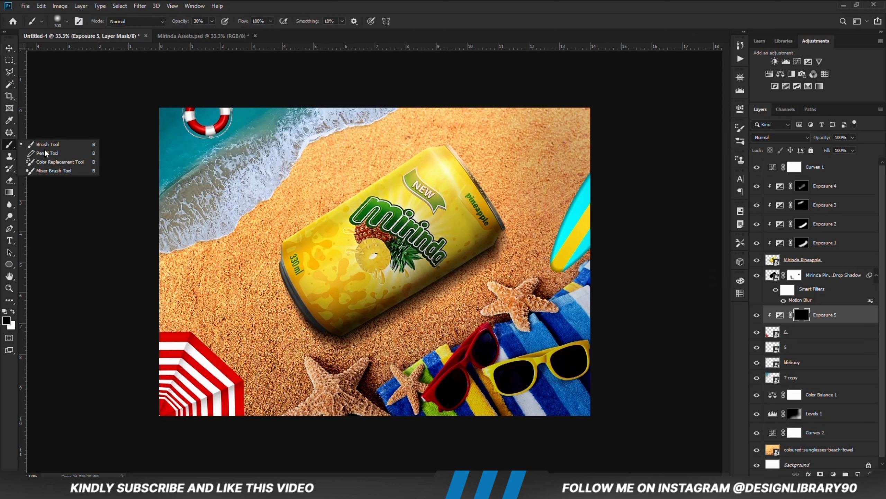
key(Escape)
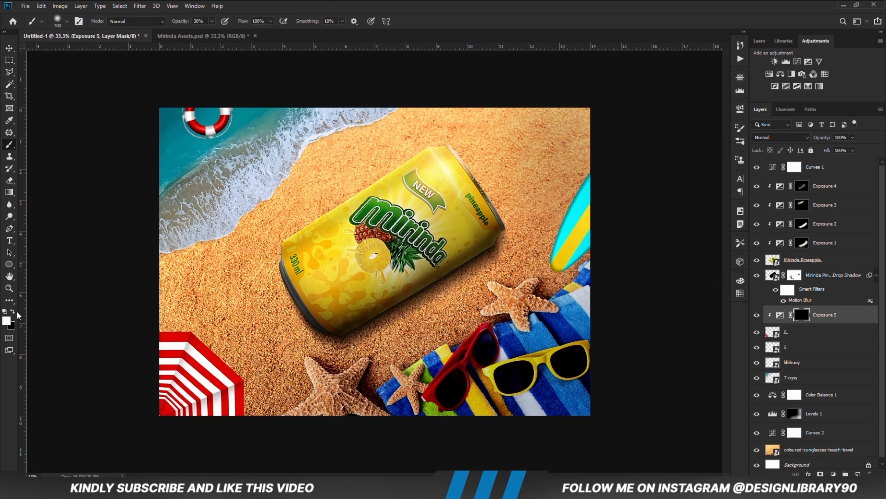
click(211, 22)
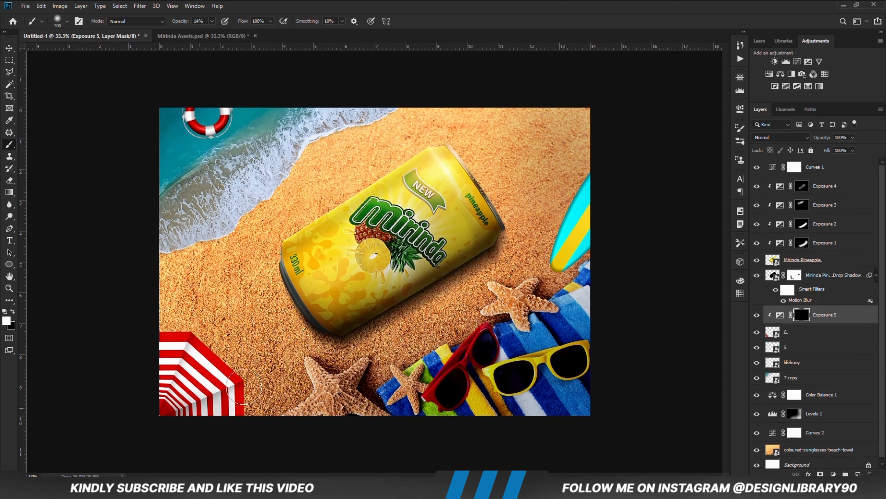
drag(193, 348, 129, 447)
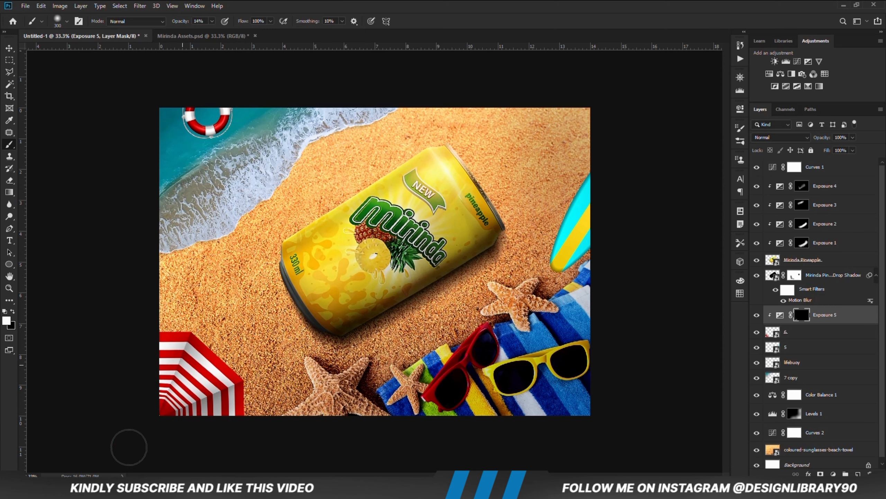
mouse_move(159, 351)
mouse_down()
mouse_move(150, 330)
mouse_move(148, 387)
mouse_move(159, 404)
mouse_move(256, 429)
mouse_up()
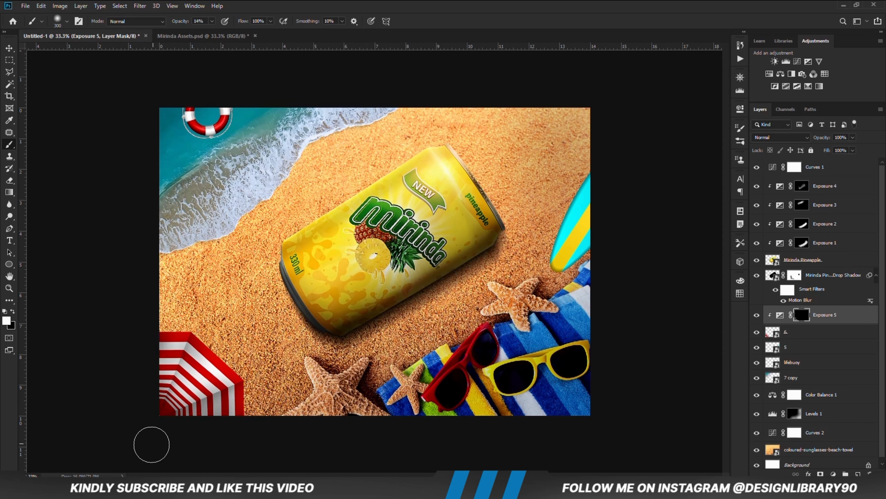
mouse_move(151, 444)
mouse_down()
mouse_move(227, 386)
mouse_move(210, 373)
mouse_move(235, 335)
mouse_up()
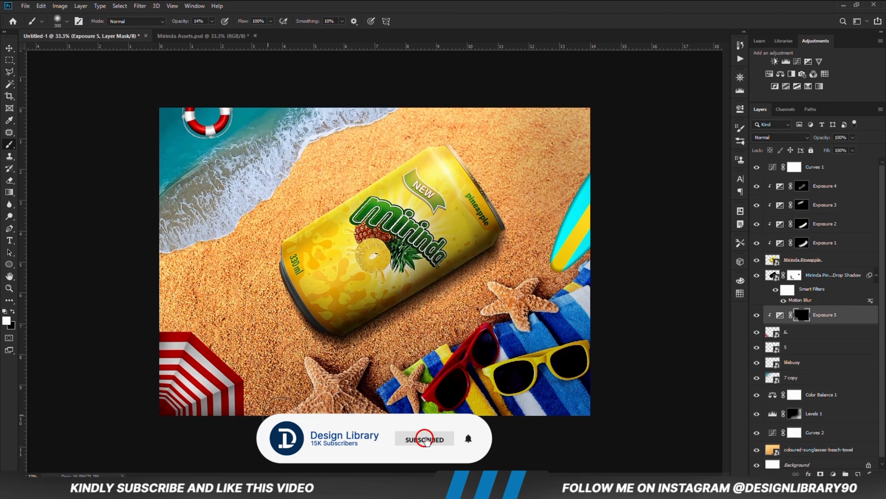
Apply a Drop Shadow to the umbrella layer with an angle of 163° and a distance of 38 px.
key(v)
click(778, 337)
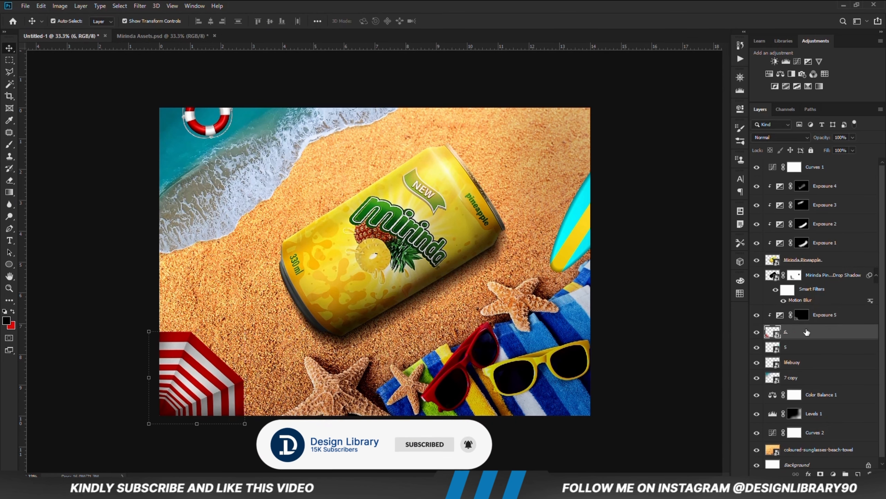
click(808, 474)
click(826, 384)
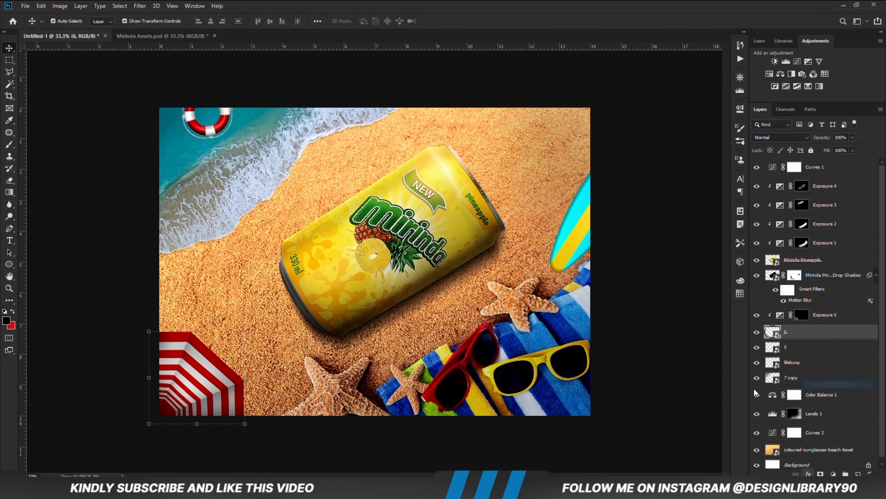
click(402, 336)
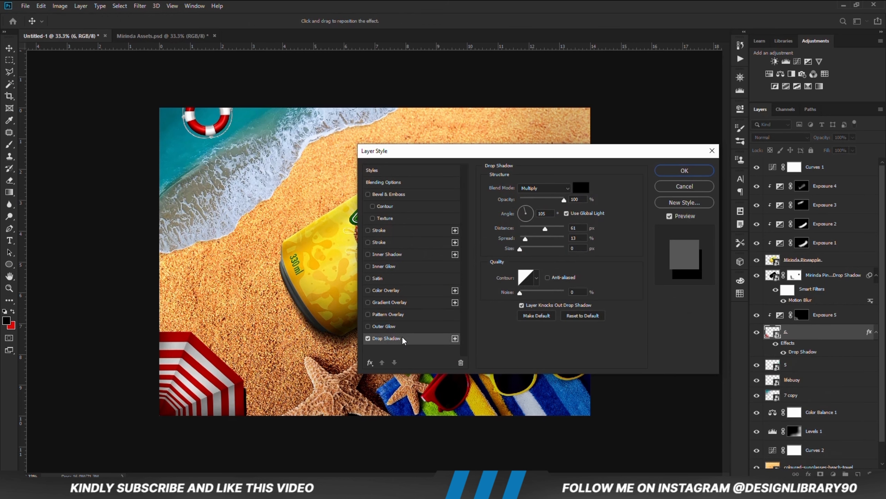
drag(230, 391, 232, 386)
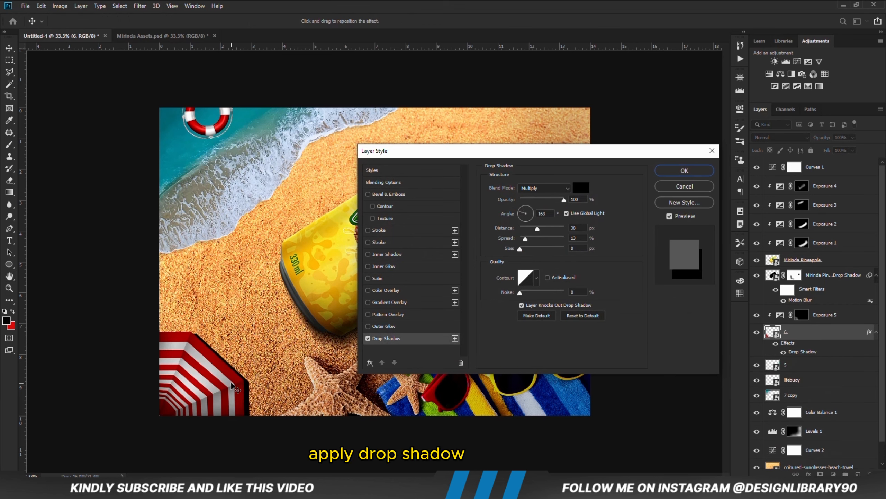
click(684, 171)
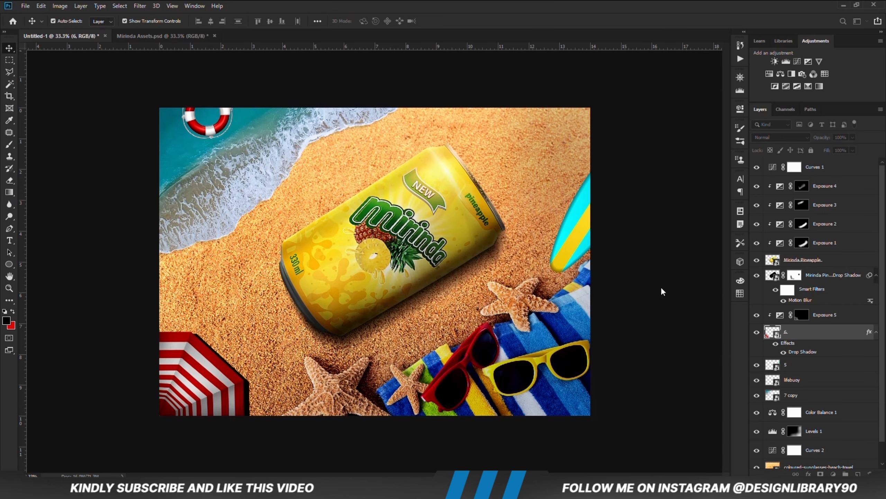
Separate the umbrella's Drop Shadow effect onto its own layer.
click(877, 332)
right_click(868, 331)
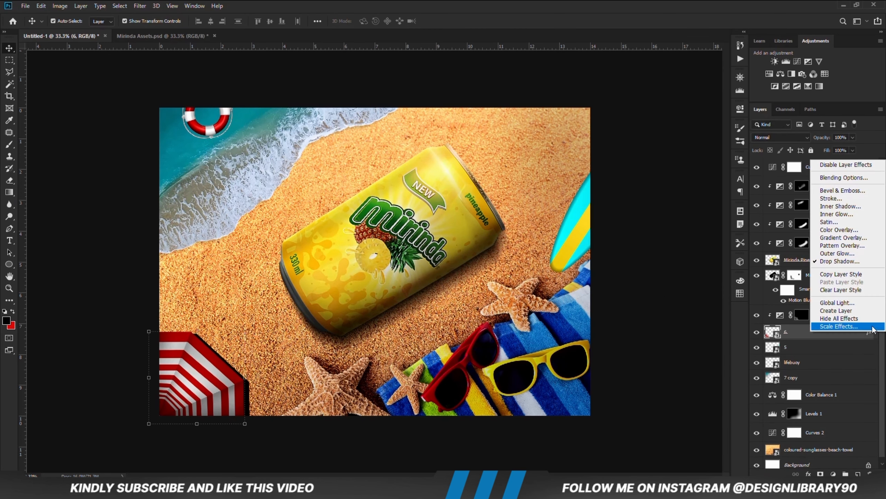
click(832, 313)
click(405, 182)
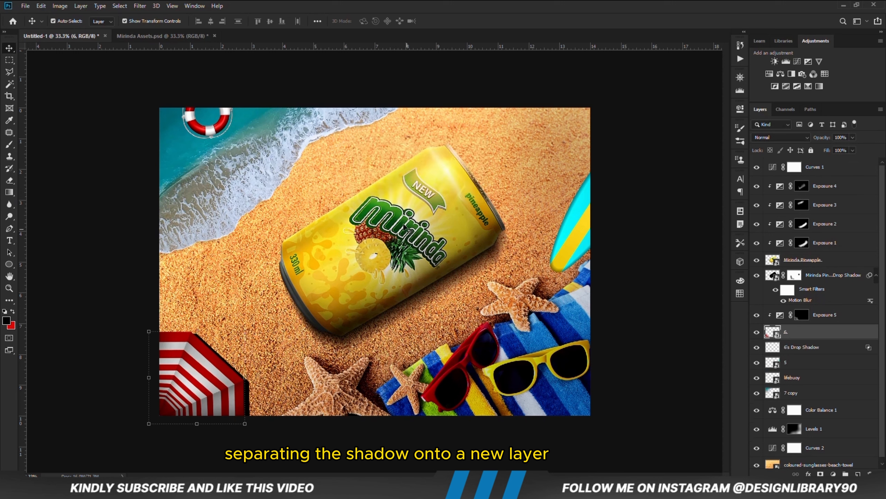
Convert the umbrella's drop shadow layer to a smart object and apply a Motion Blur at -63° with a distance of 120 pixels.
click(779, 346)
right_click(794, 351)
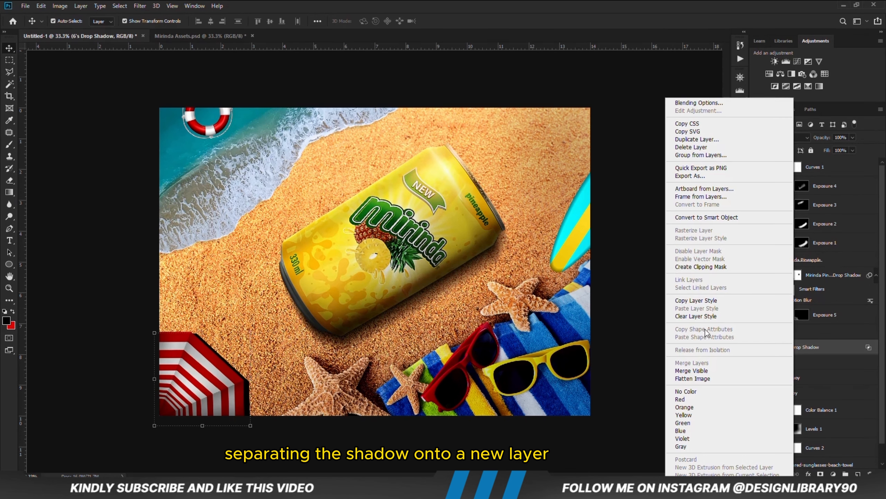
click(680, 218)
click(140, 6)
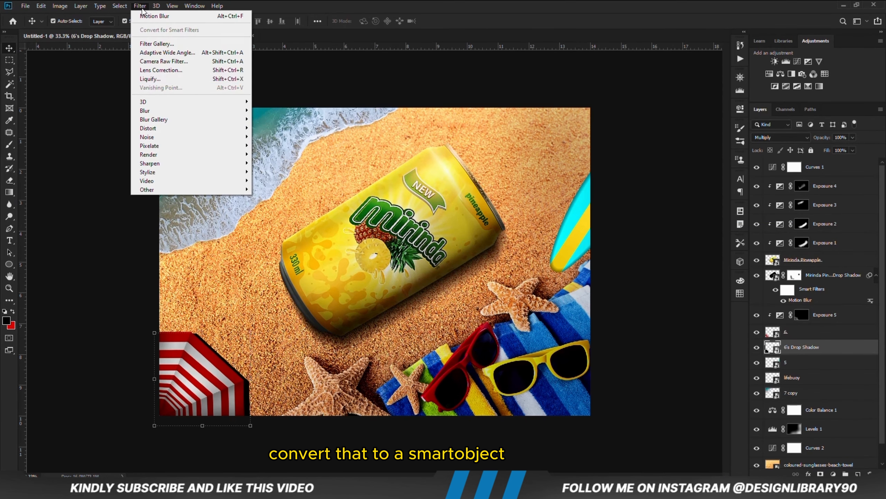
mouse_move(167, 111)
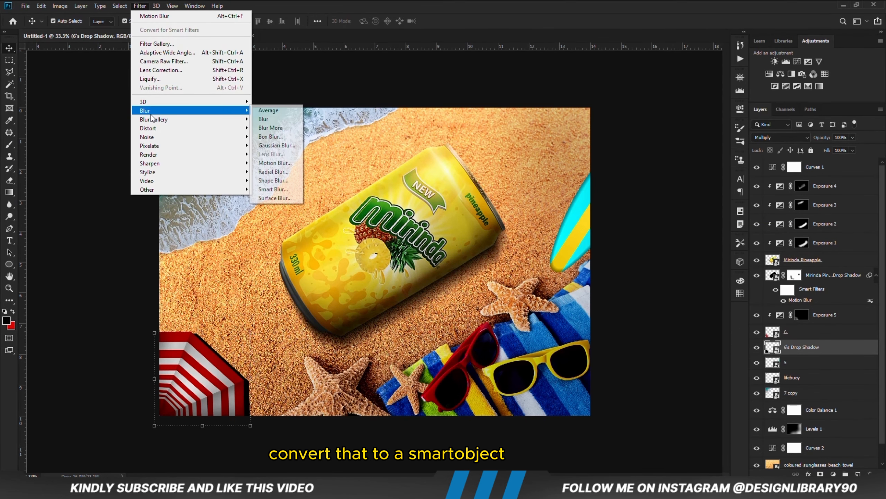
click(275, 162)
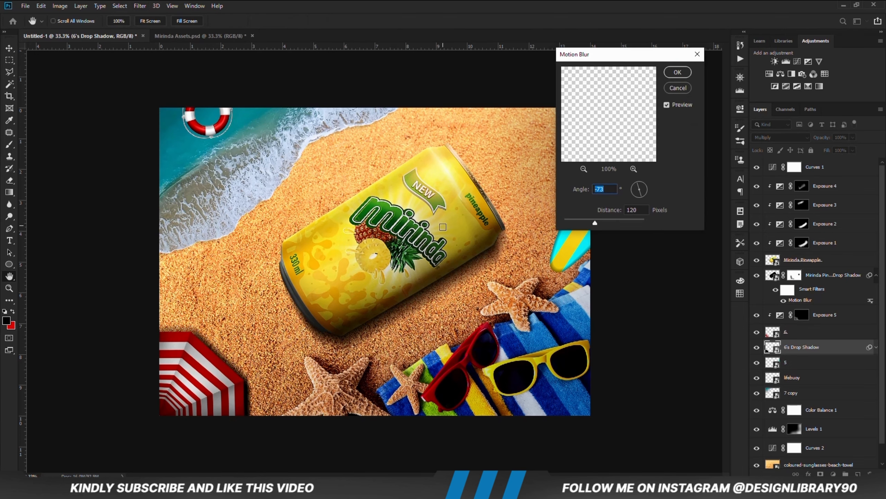
drag(647, 199, 642, 194)
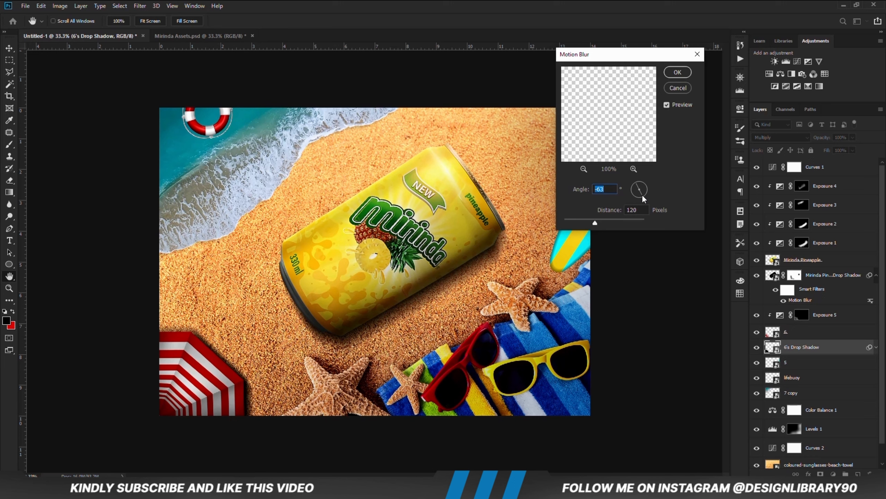
key(Return)
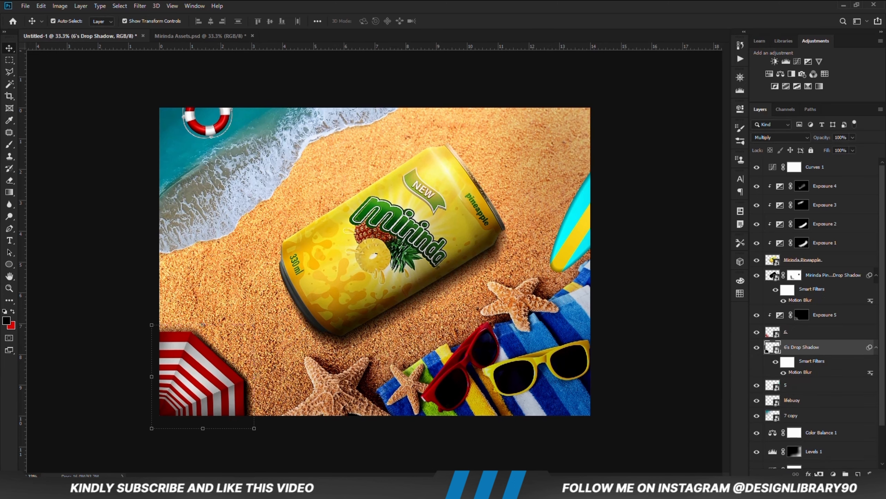
Add a layer mask to the umbrella's shadow and soften the shadow's edge with black at 9% brush opacity.
click(819, 473)
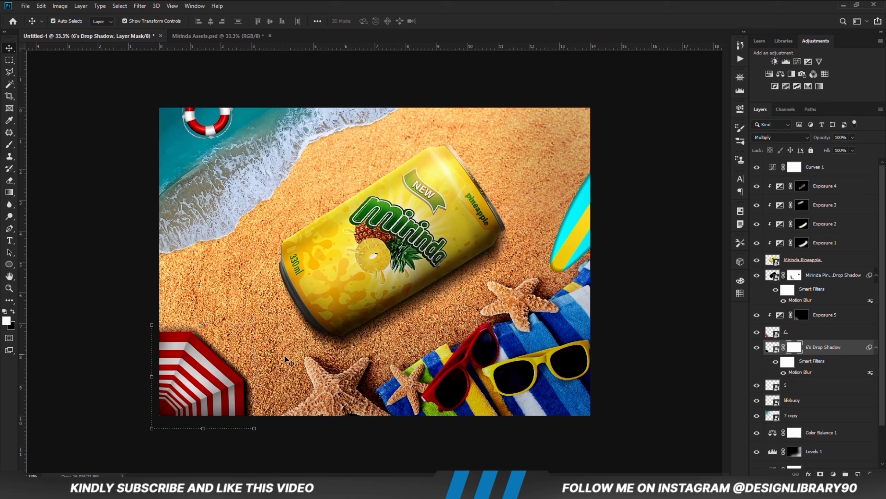
key(b)
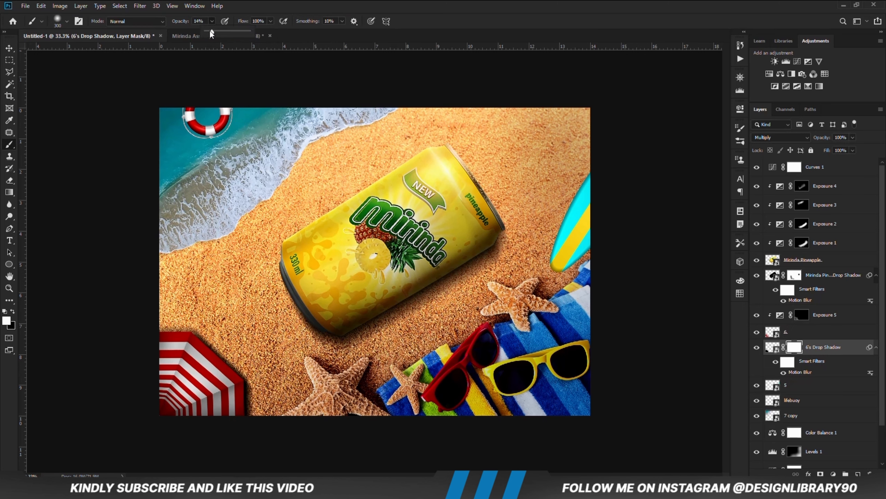
drag(211, 31, 208, 31)
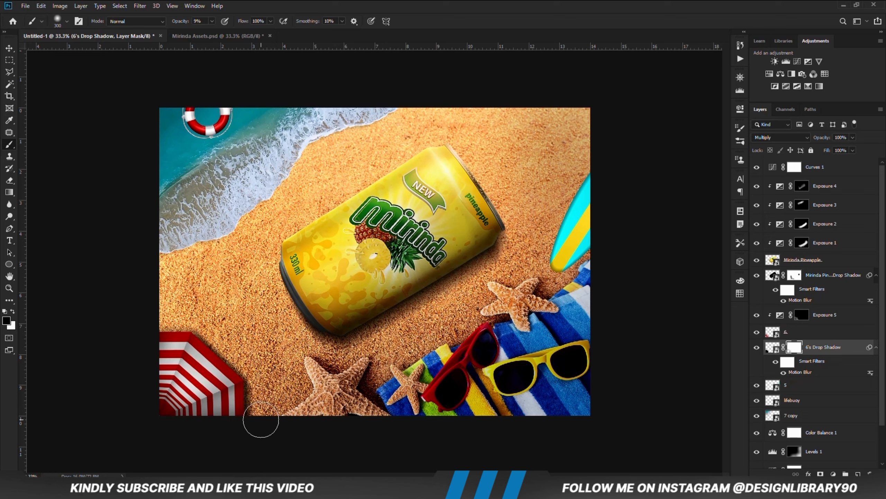
key(v)
click(658, 327)
Add an Exposure adjustment clipped to the surfboard, lower its exposure to darken the board, and invert its mask.
click(578, 236)
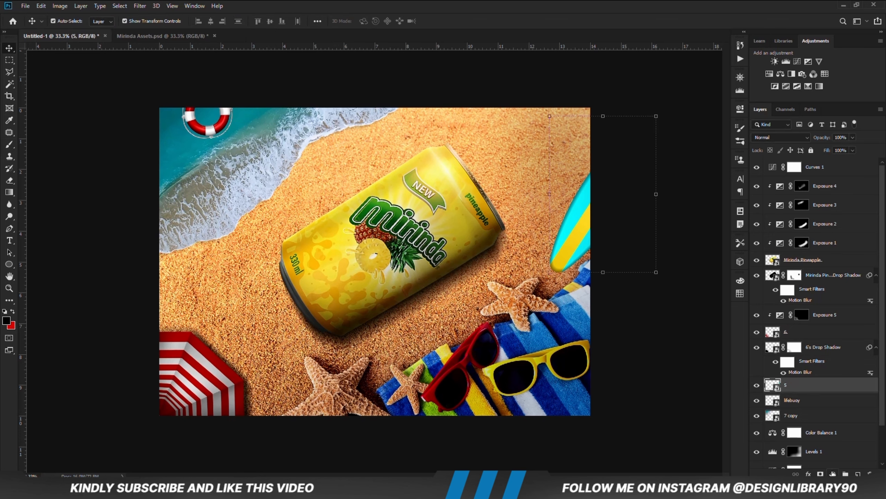
click(808, 62)
click(660, 262)
drag(660, 158, 650, 158)
click(713, 105)
key(ctrl+i)
Paint white at 9% brush opacity on the Exposure 6 mask to shade the surfboard's outer edge.
key(b)
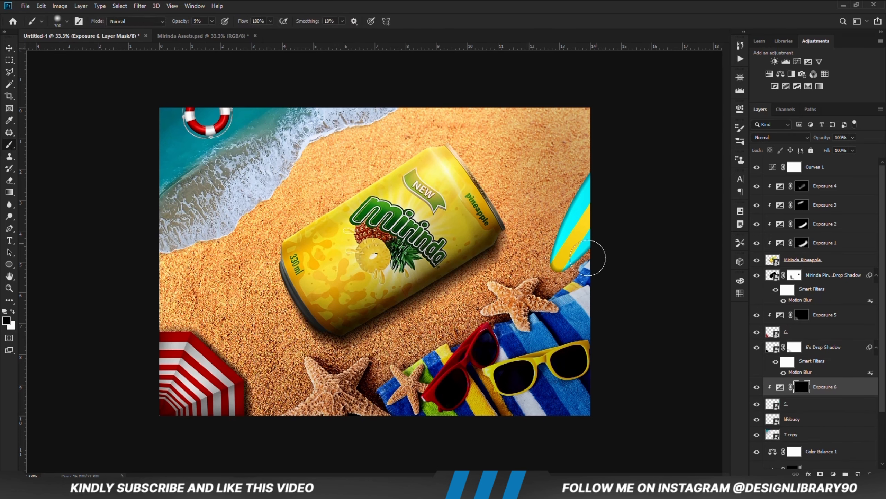
key(x)
mouse_move(596, 233)
mouse_down()
mouse_move(616, 237)
mouse_move(606, 174)
mouse_move(598, 205)
mouse_up()
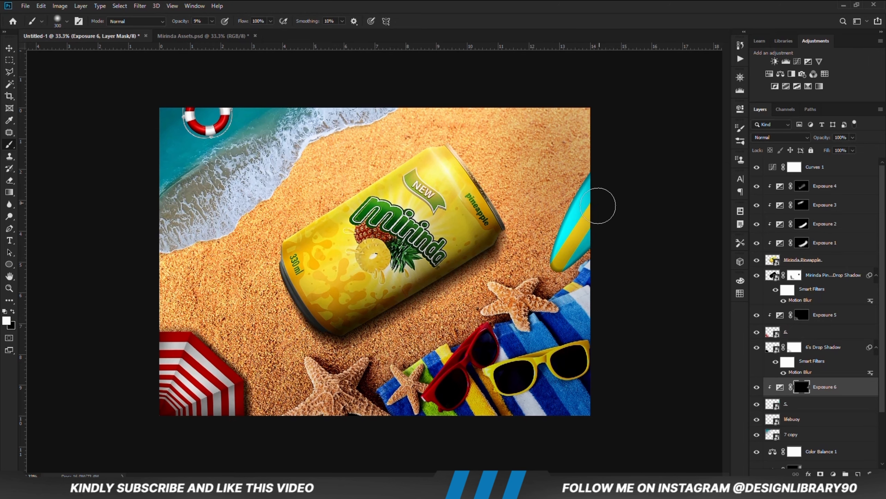
Apply a Drop Shadow to the surfboard layer with an angle of 163° and a distance of 38 px.
right_click(794, 404)
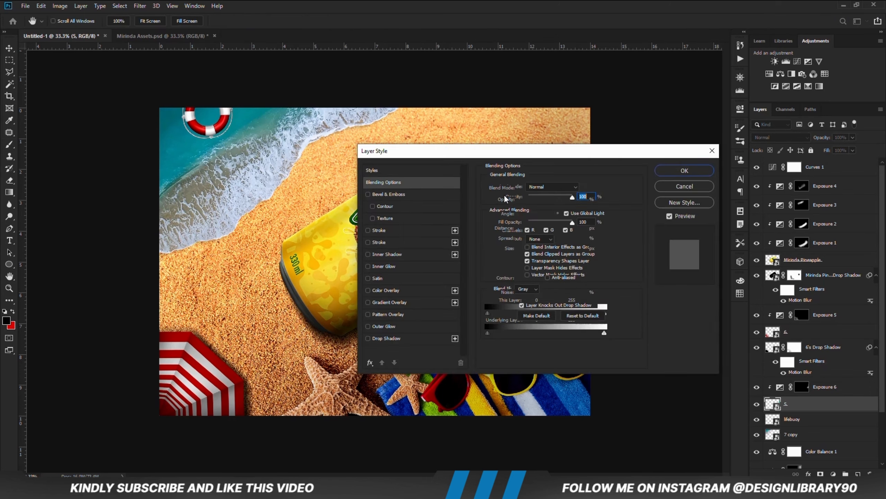
drag(569, 176, 349, 164)
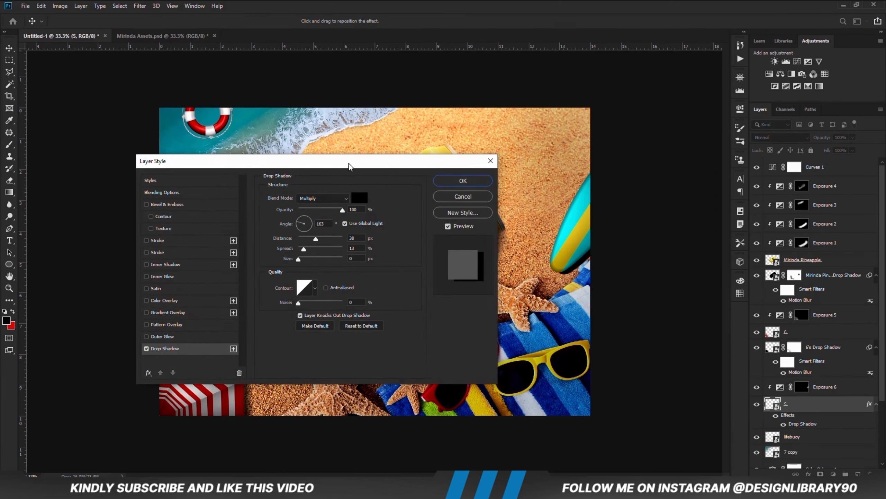
key(Return)
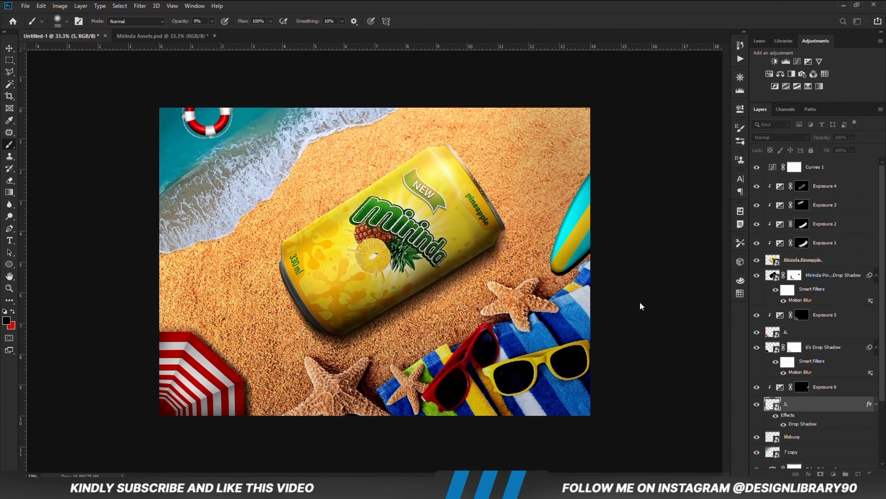
Separate the surfboard's Drop Shadow effect onto its own layer.
key(v)
scroll(853, 384, down, 3)
click(875, 348)
right_click(869, 348)
click(844, 329)
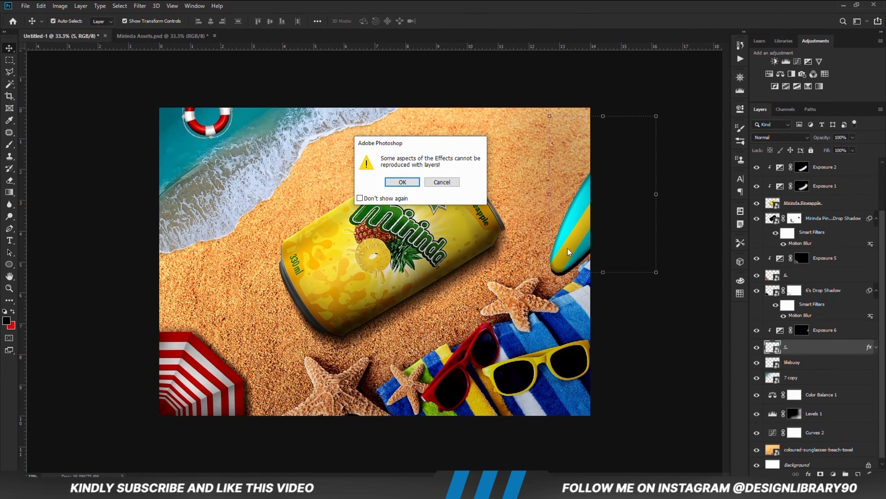
click(403, 182)
Convert the surfboard's drop shadow layer to a smart object and apply a Motion Blur at -63° with a distance of 78 pixels.
click(804, 364)
right_click(804, 366)
click(701, 217)
click(142, 6)
mouse_move(154, 107)
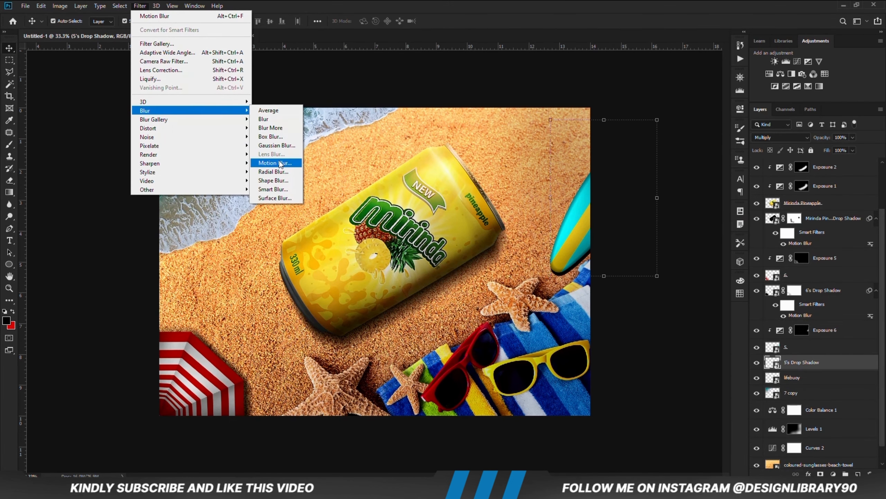
click(298, 196)
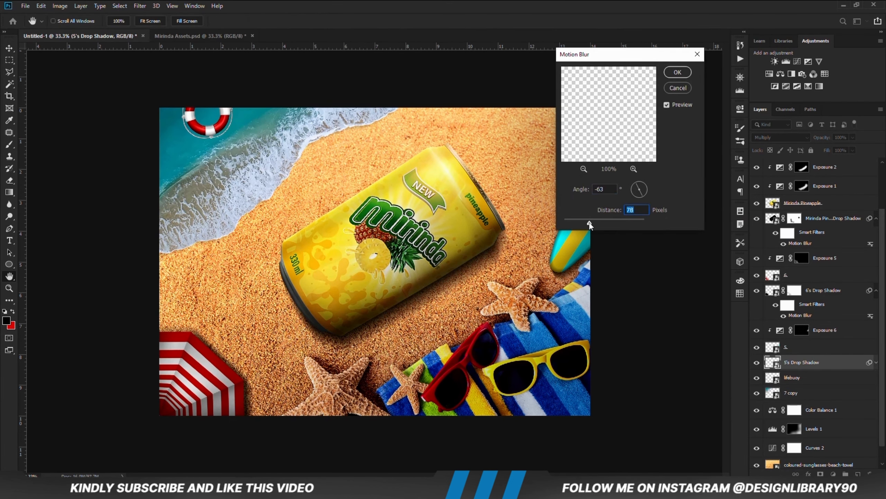
click(677, 73)
Soften the surfboard's shadow with black on a layer mask, and paint extra shadow beneath the board's tip on a new layer at 21% brush opacity.
key(b)
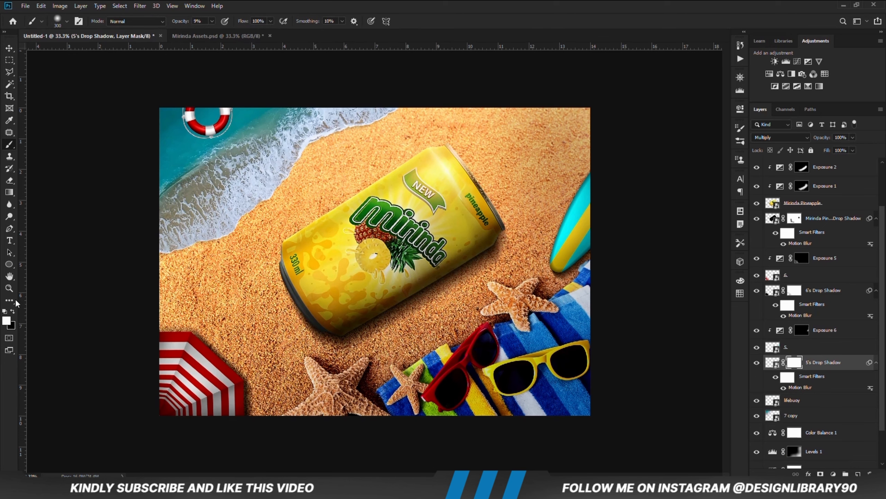
key(x)
click(857, 474)
drag(209, 29, 199, 30)
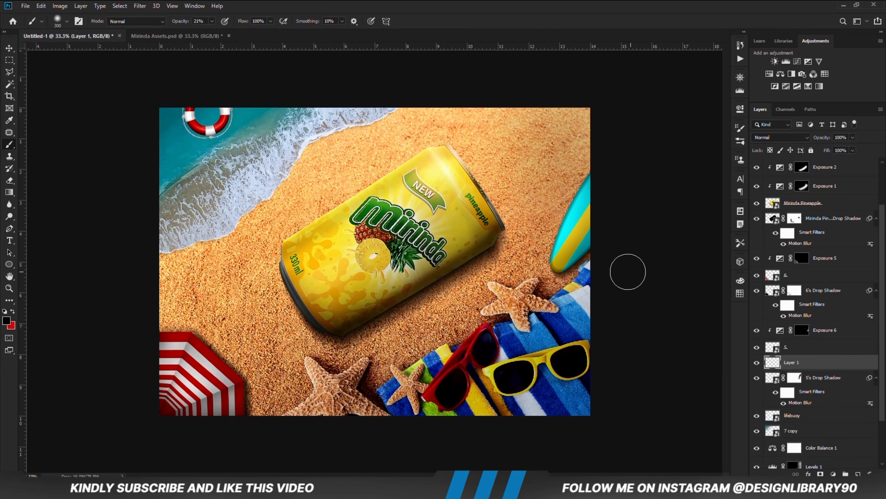
key(bracketleft)
key(bracketleft)
drag(571, 249, 563, 261)
Select the lifebuoy layer in the sea for shading.
key(ctrl+minus)
key(v)
click(131, 207)
click(813, 415)
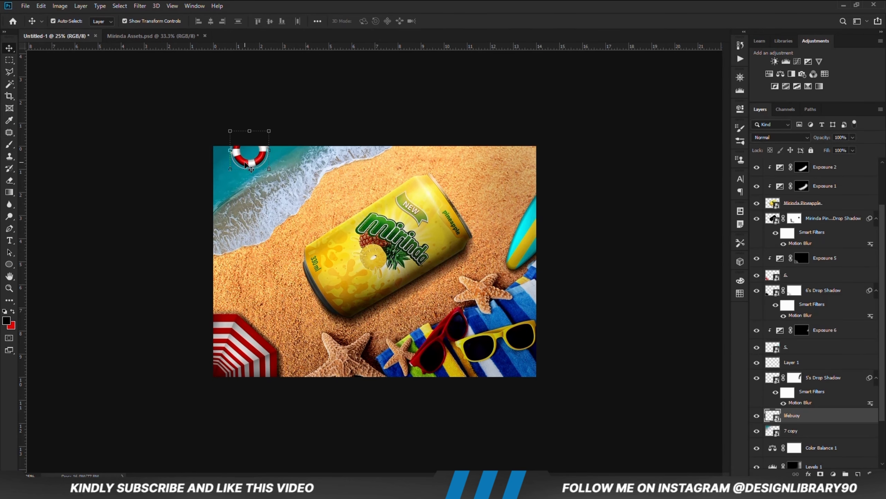